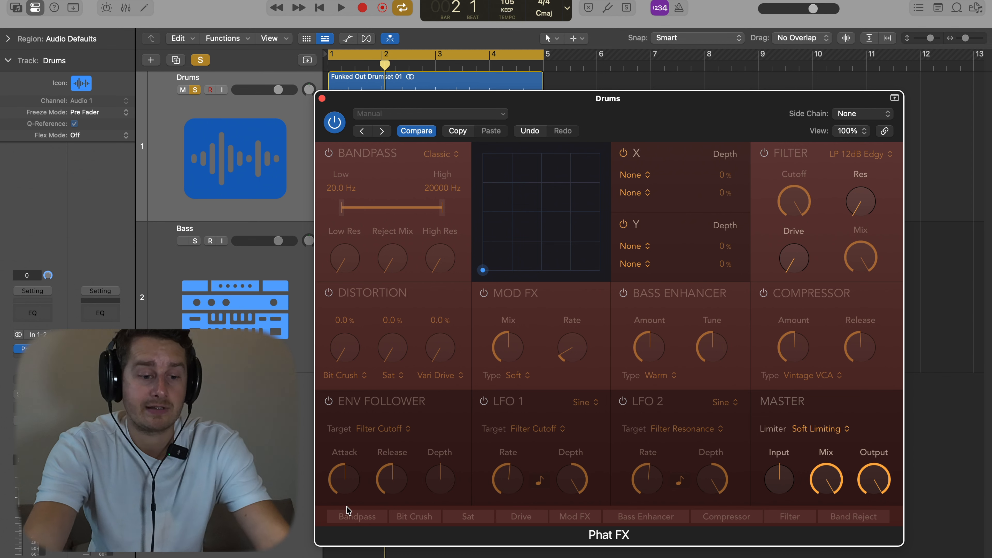
Enable the Bandpass in Edgy mode and narrow its range to about 122 Hz–2061 Hz, auditioning the drums
click(329, 153)
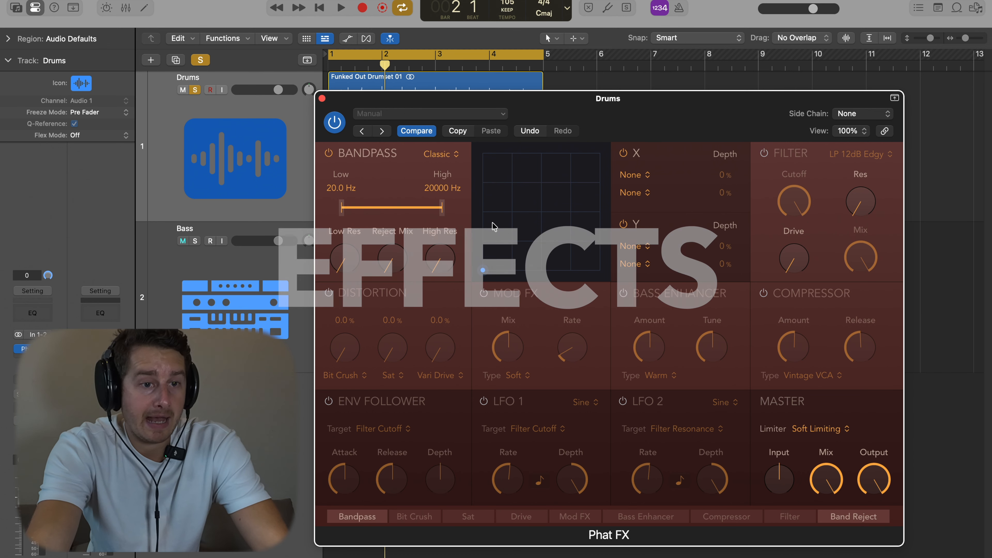
click(448, 156)
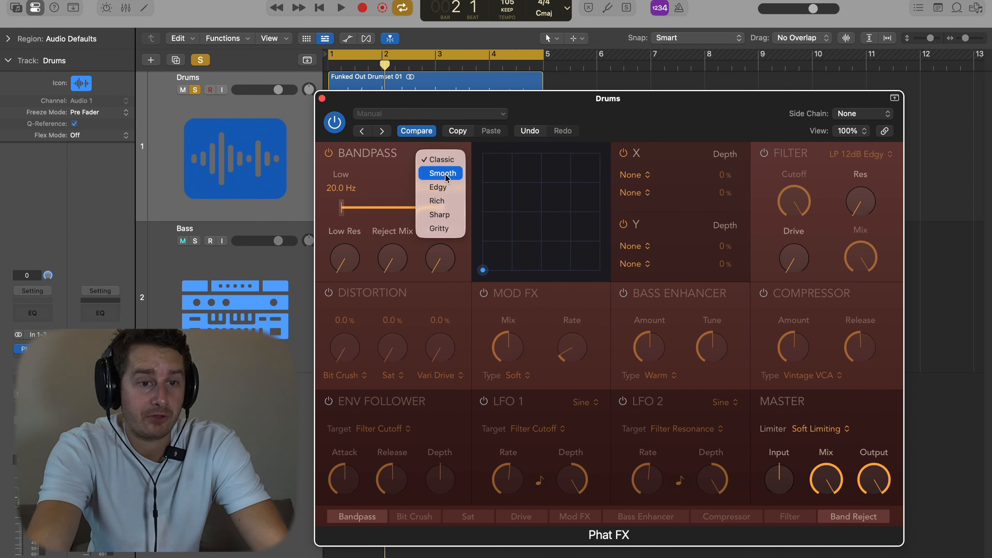
click(445, 187)
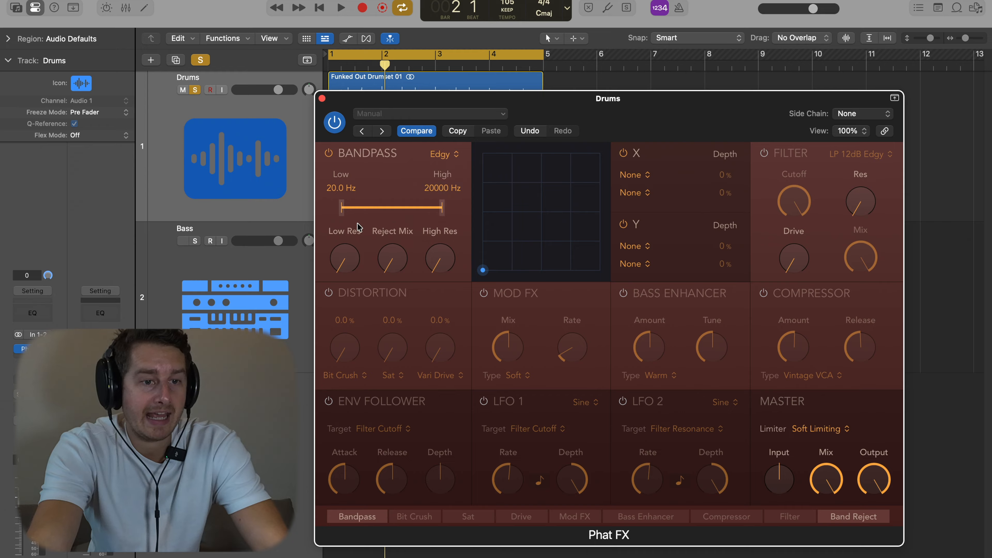
drag(349, 213, 367, 209)
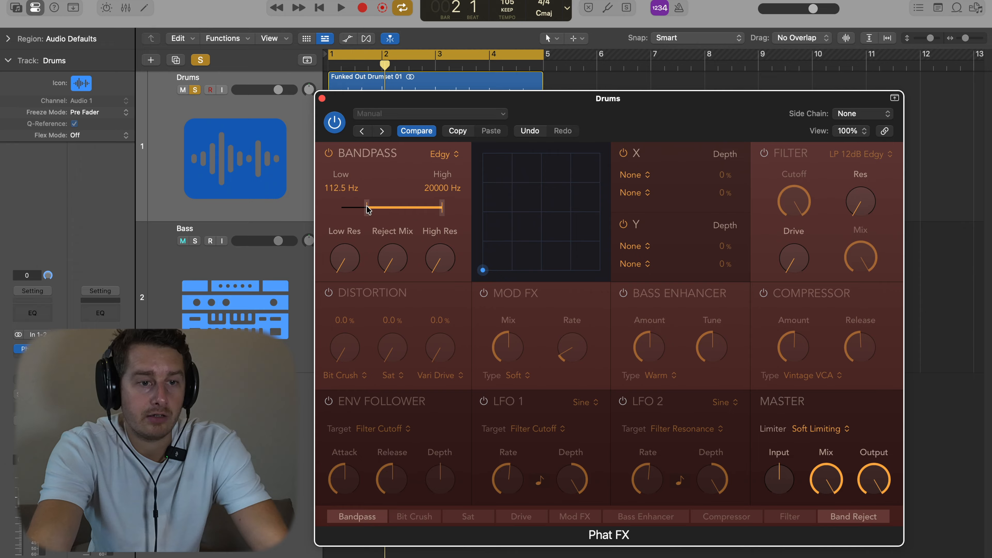
drag(445, 215, 421, 211)
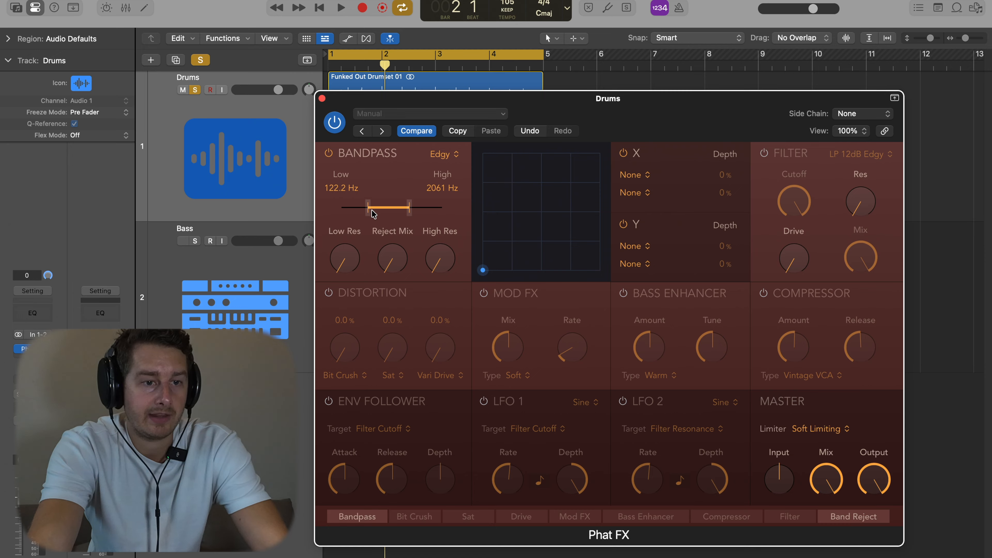
key(space)
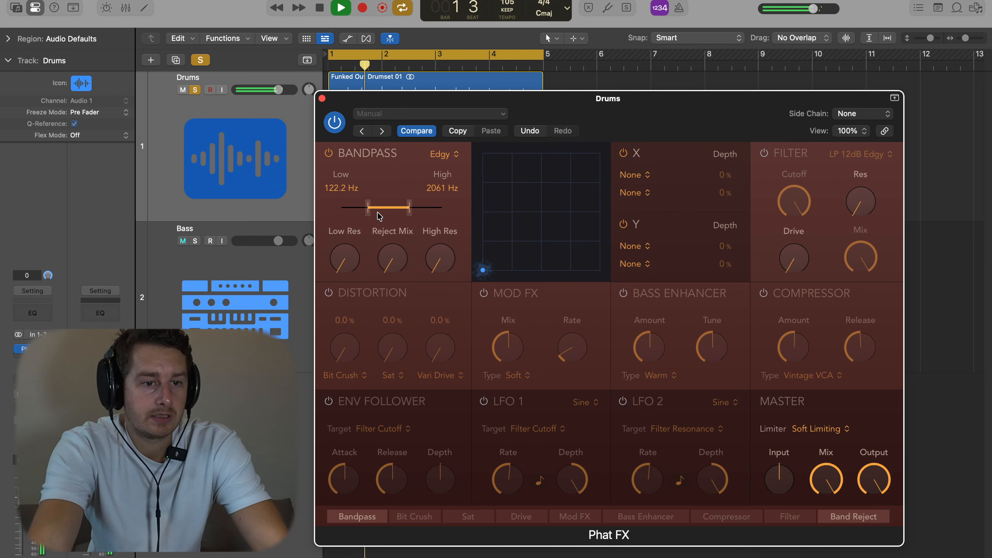
key(space)
Raise the Bandpass Low Res, set High Res to about 81%, and adjust the range to about 89.5 Hz–3682 Hz
drag(344, 258, 358, 157)
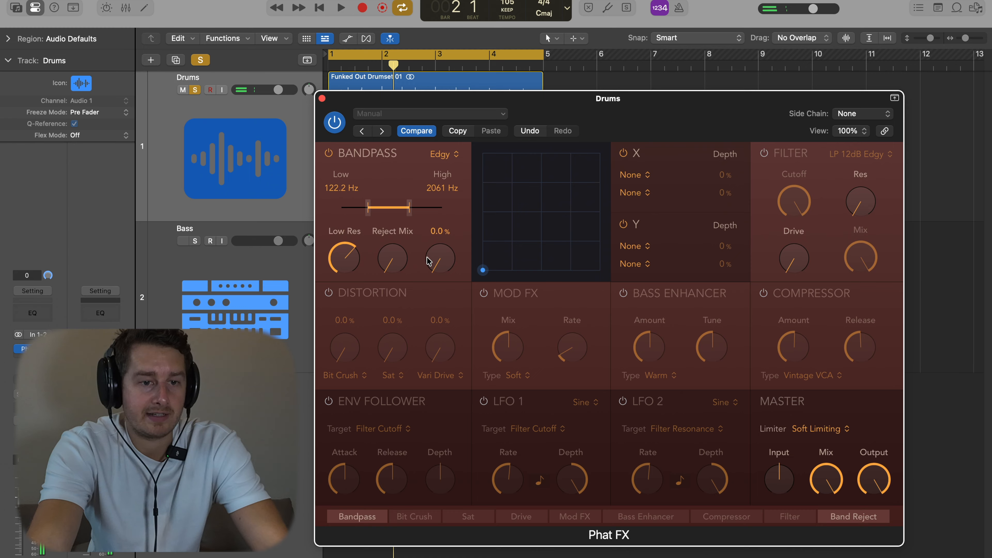
drag(440, 270, 440, 247)
drag(410, 208, 364, 209)
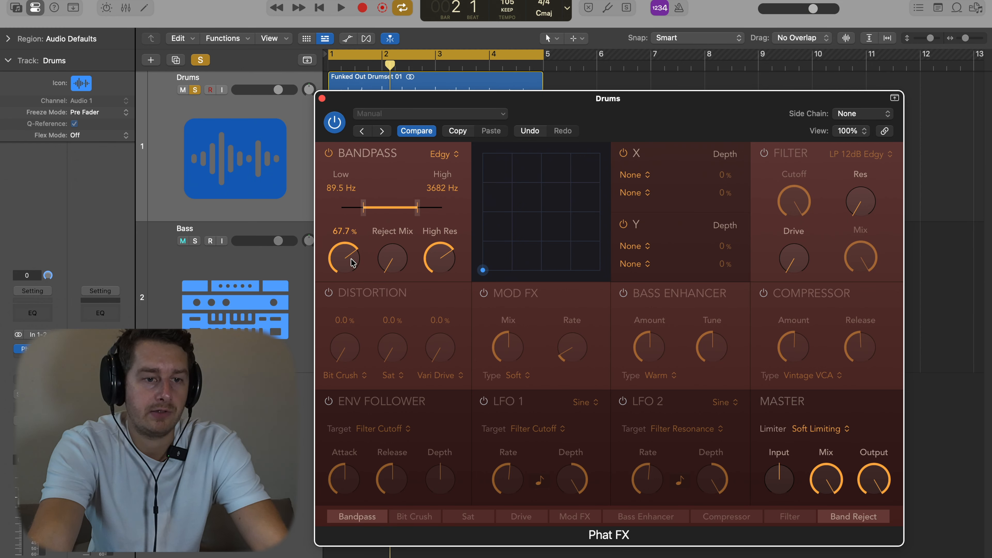
drag(454, 271, 455, 241)
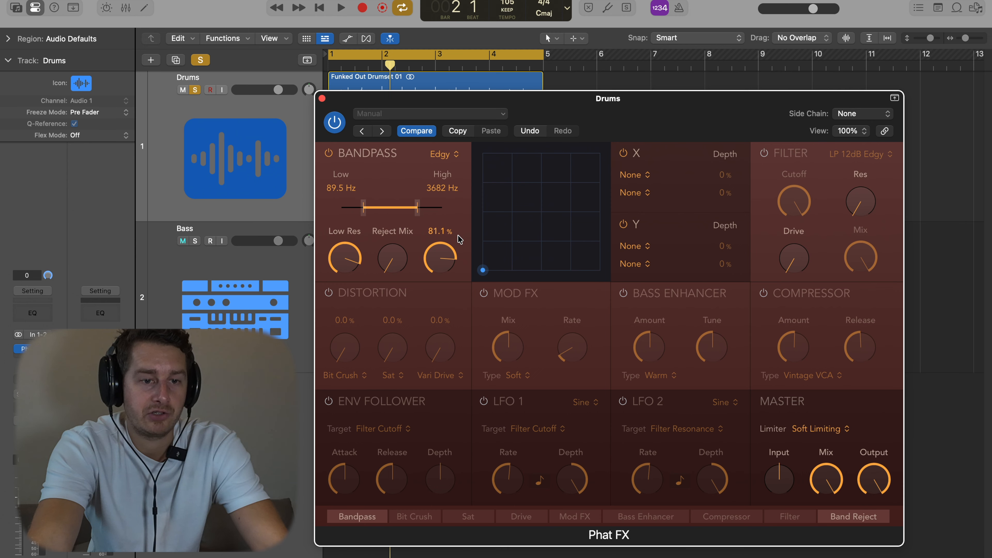
key(space)
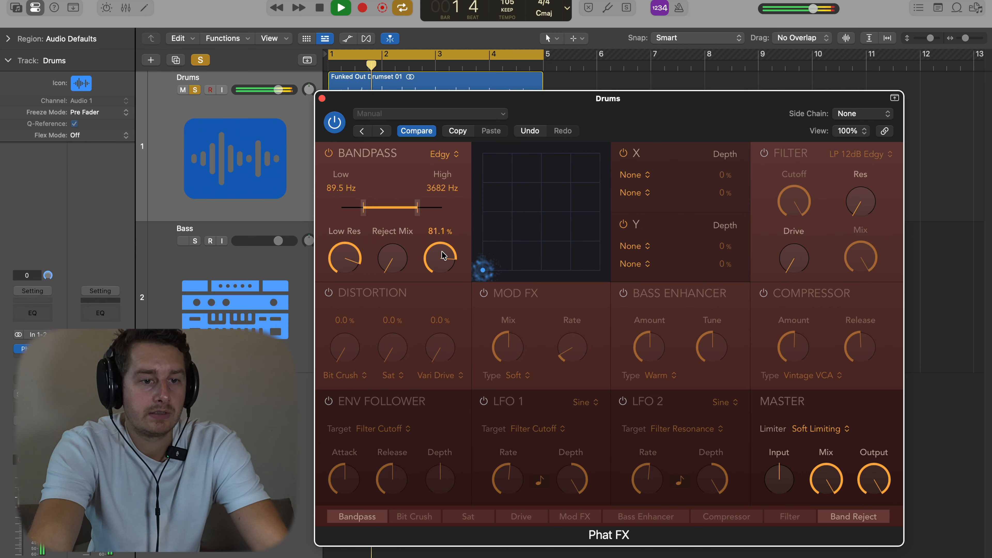
key(space)
Raise the Bandpass Reject Mix to maximum, then lower it while the drums play
drag(389, 269, 395, 129)
key(space)
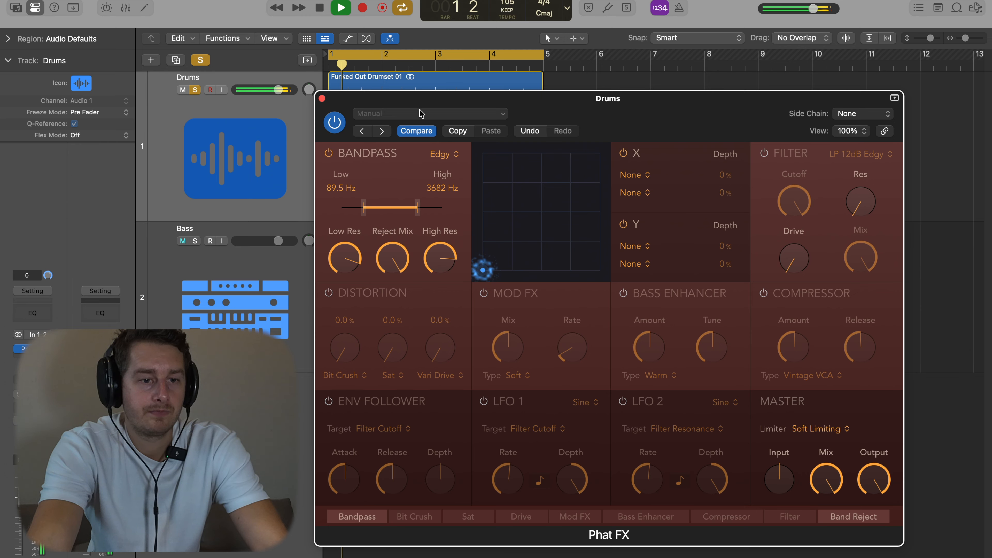
drag(395, 261, 422, 391)
drag(422, 391, 423, 392)
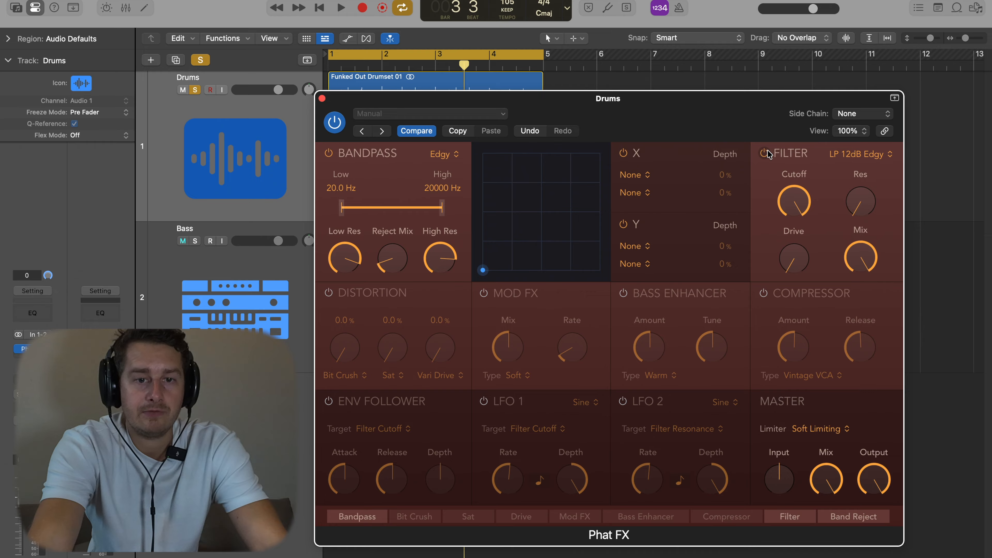
Set the Filter type to Ring Mod and lower its frequency while playing the drums
mouse_move(801, 211)
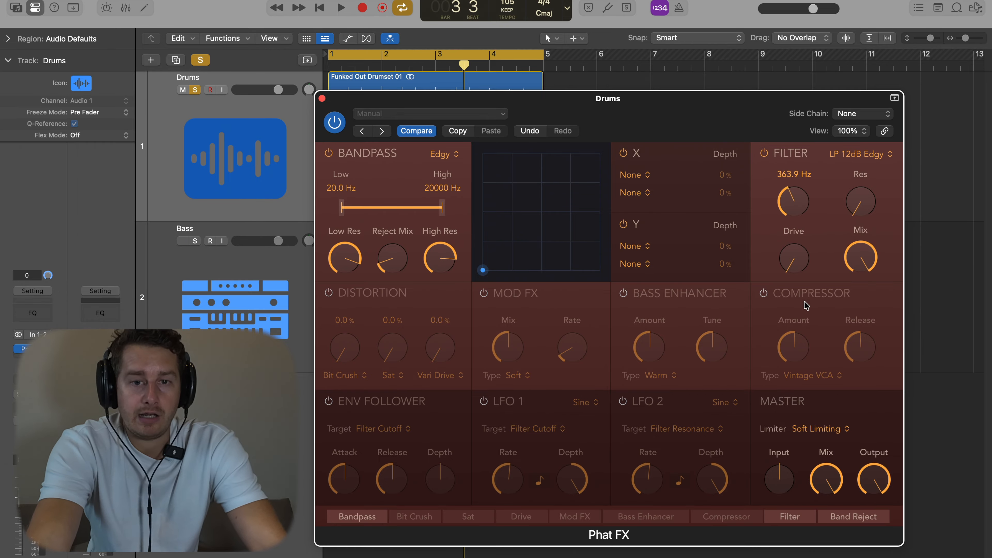
click(860, 155)
click(856, 547)
key(space)
drag(795, 202, 794, 238)
Switch the Filter type to Comb PM, with F-Back at -100% and Mix lowered to about 13%
click(870, 155)
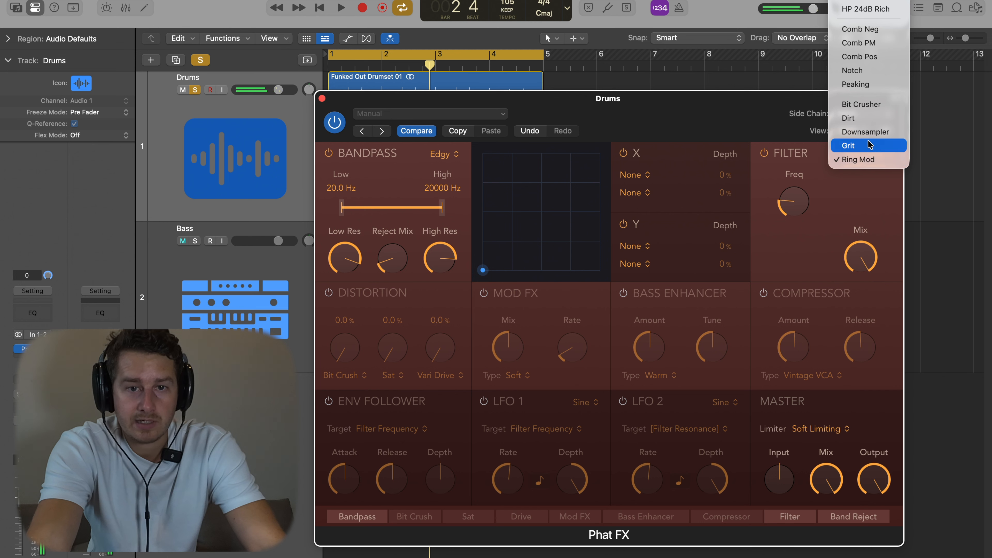
click(860, 43)
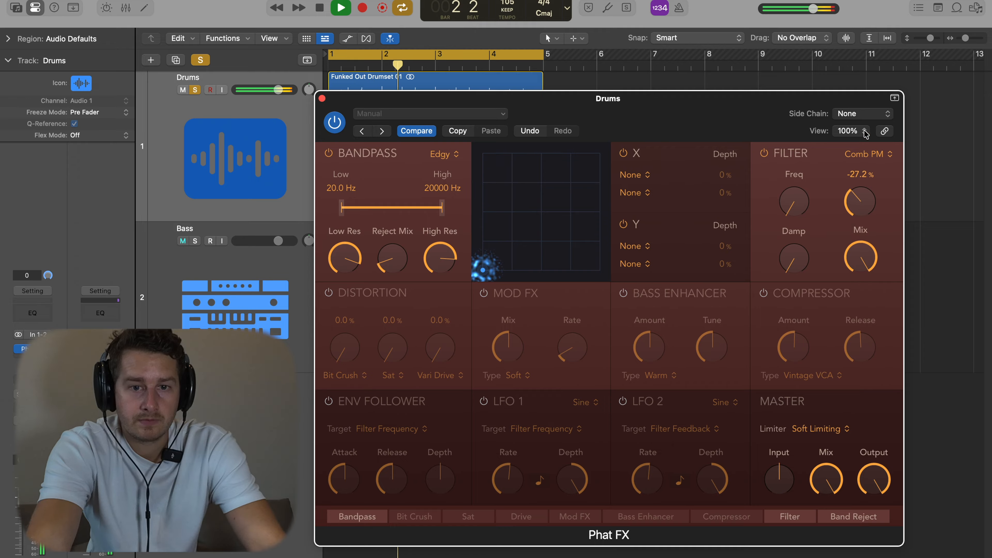
key(space)
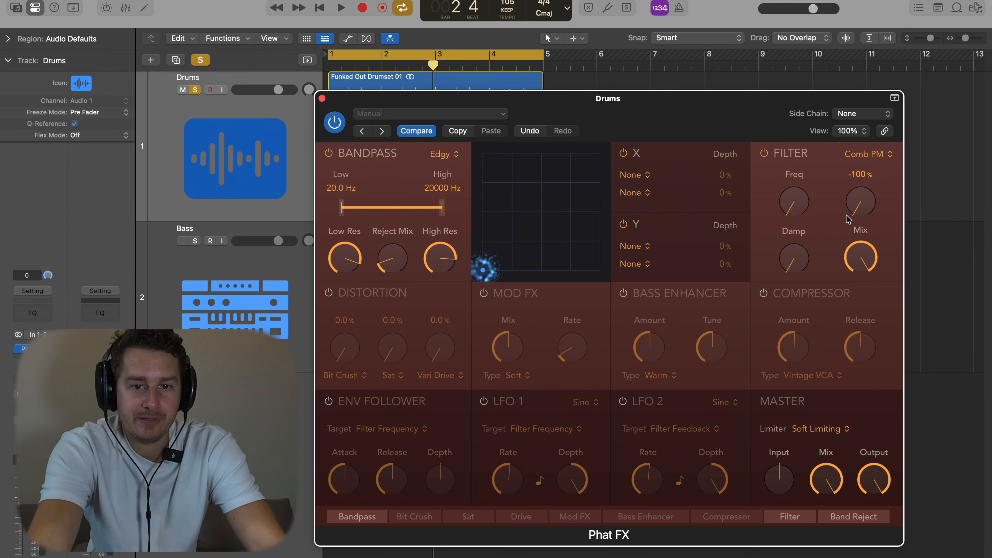
key(Return)
key(space)
drag(862, 260, 889, 367)
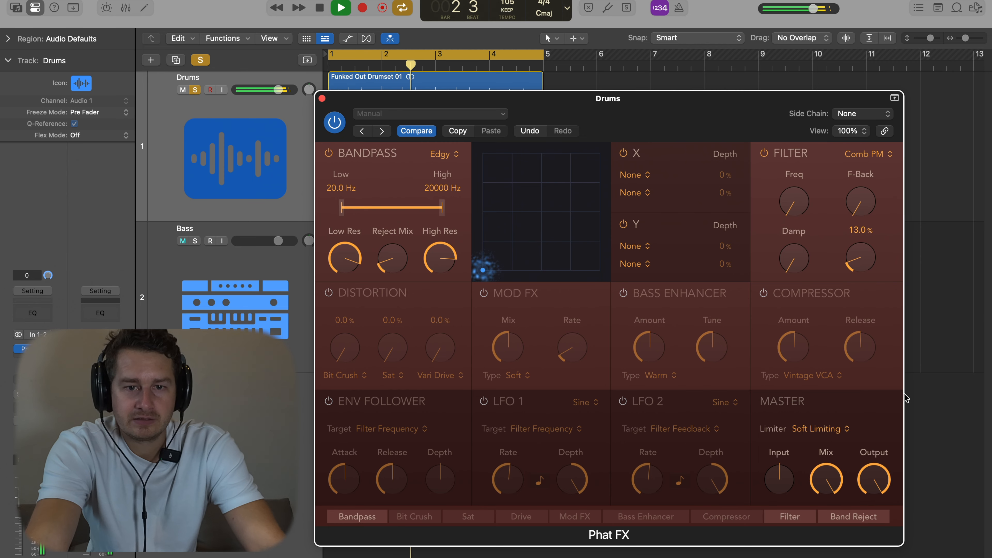
Try different Freq and F-Back amounts on the Filter and raise its Mix
drag(788, 189, 827, 82)
drag(795, 198, 812, 240)
drag(861, 202, 858, 131)
drag(861, 257, 861, 195)
Change the Filter type to LP 12dB Sharp and lower its Cutoff during playback
click(868, 154)
click(856, 78)
drag(794, 202, 795, 241)
key(space)
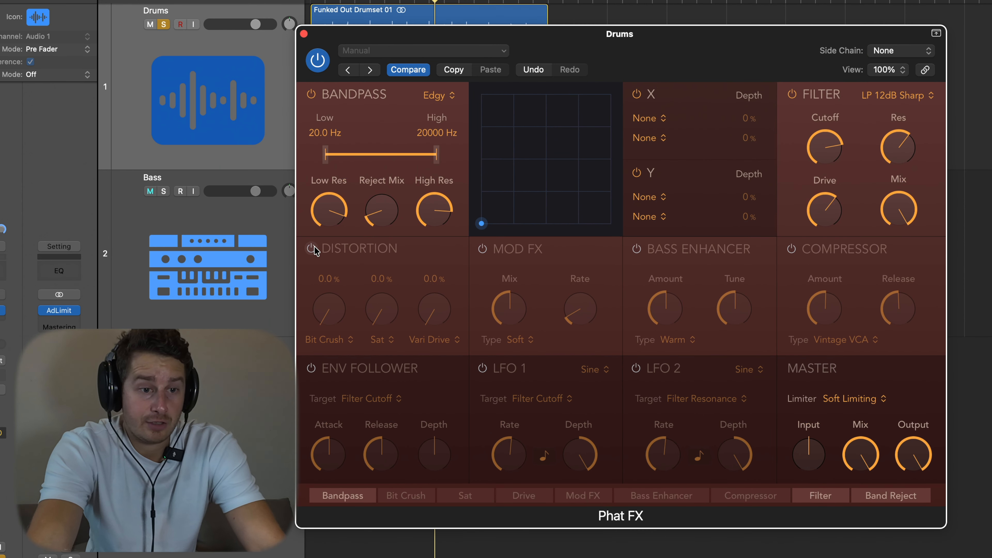
Initialize the plug-in's settings and turn on the Distortion section
click(422, 51)
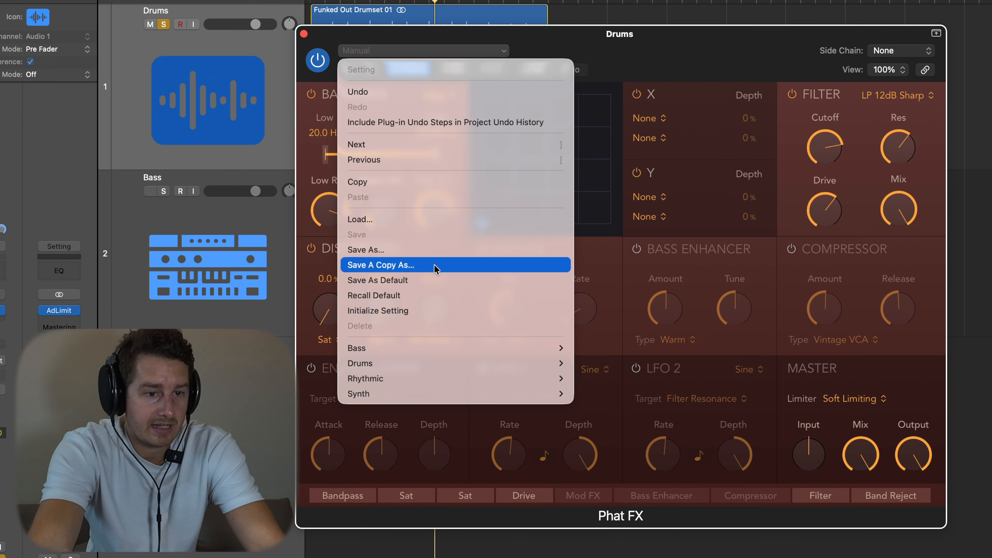
click(412, 316)
click(311, 249)
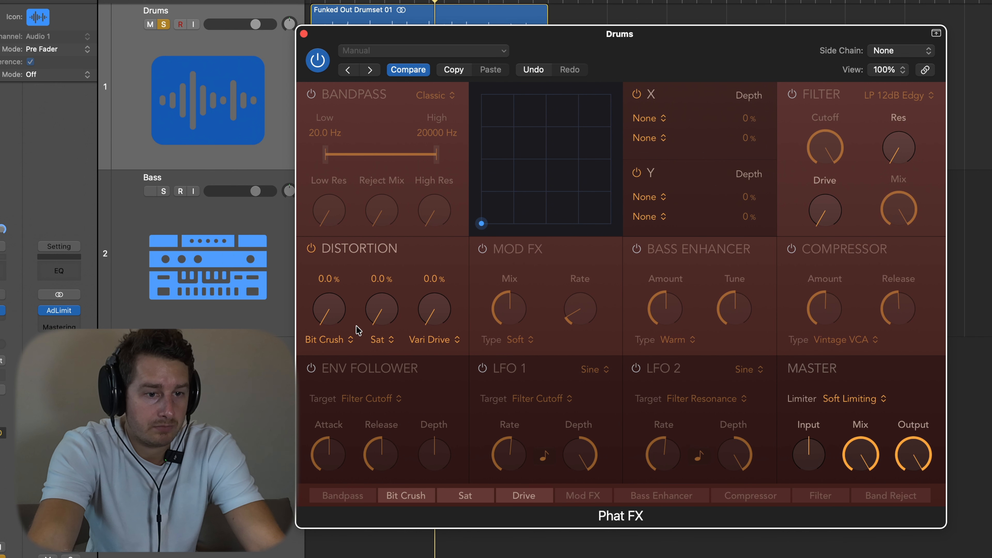
Set the first distortion stage to Soft Saturation with an amount of about 46.6%
click(327, 339)
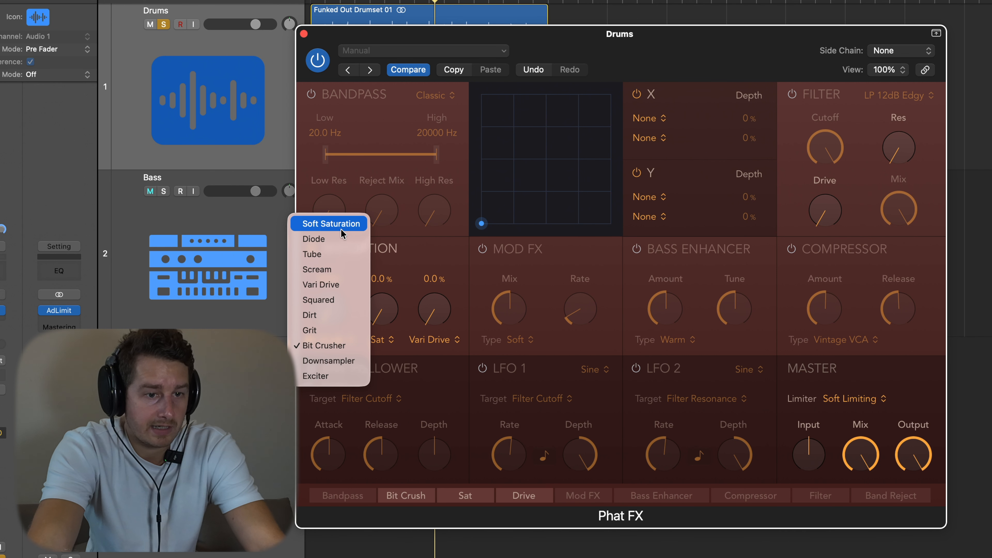
click(324, 222)
drag(326, 310, 328, 229)
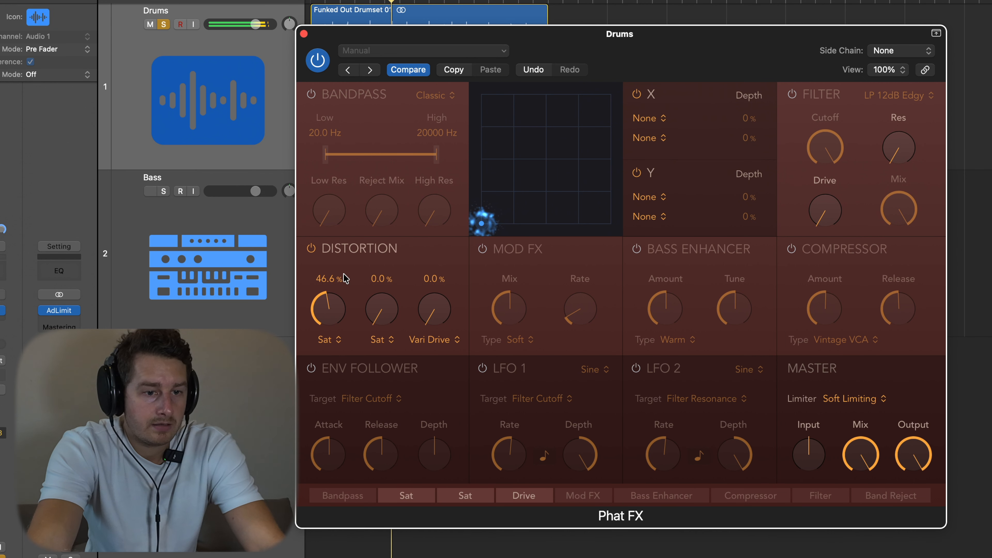
Set the second distortion stage to Scream at about 35.5% and reset the first stage's amount to 0%
click(385, 349)
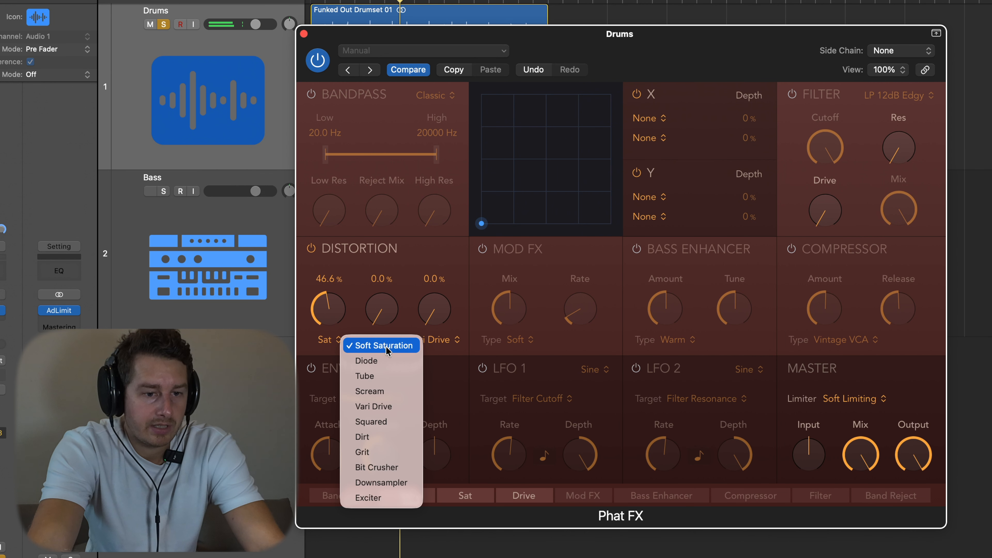
click(388, 392)
alt+click(330, 311)
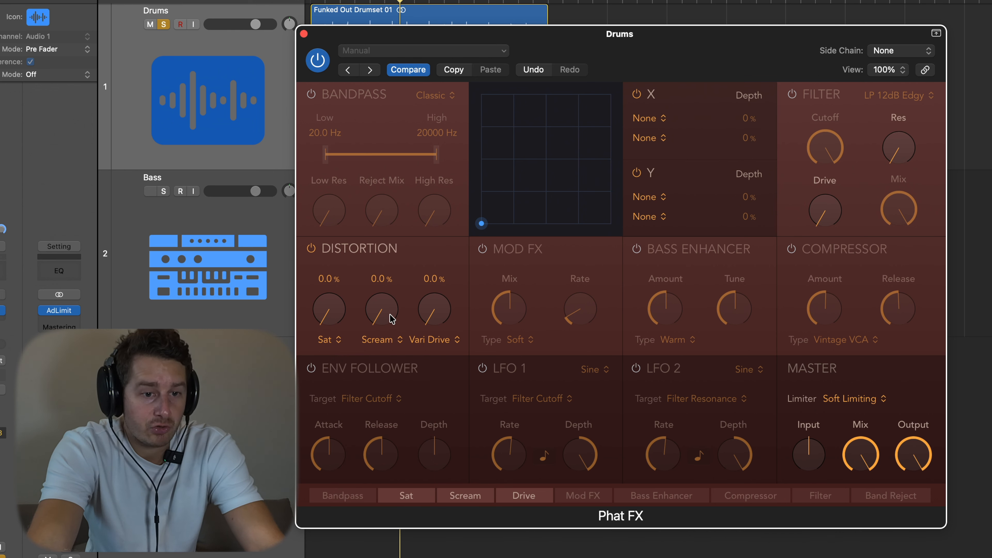
drag(385, 324, 381, 256)
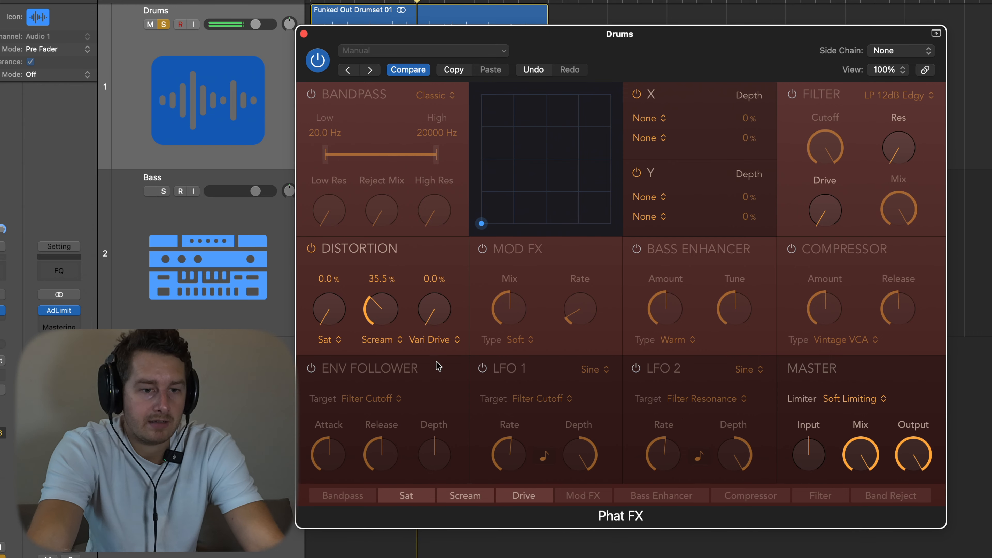
Set the third distortion stage to Bit Crusher at about 33.6%, then turn the Distortion section off
click(441, 344)
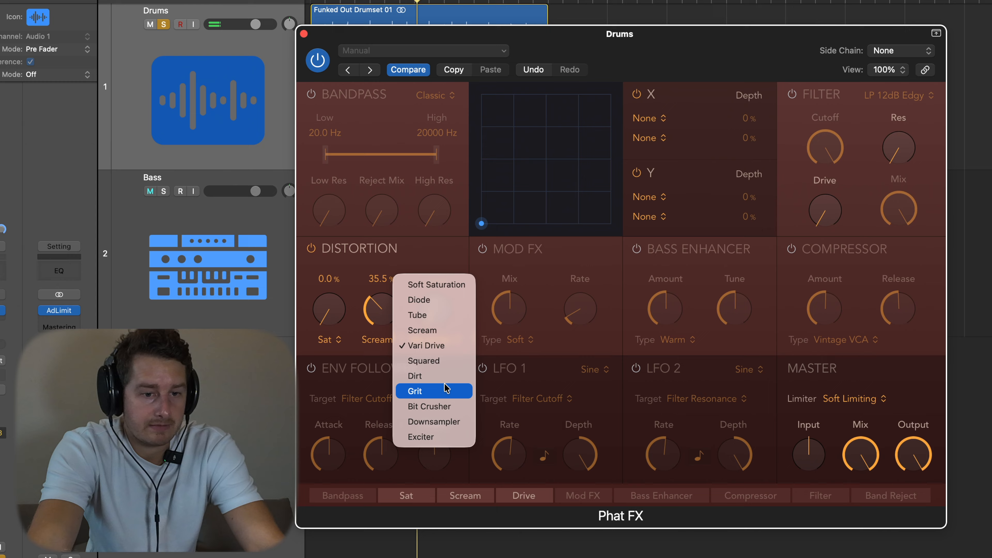
click(444, 406)
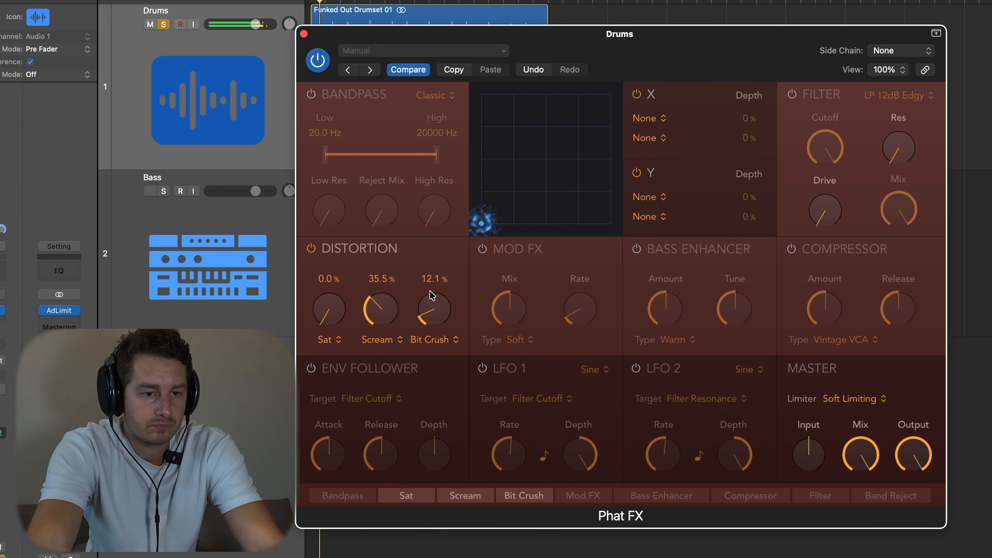
drag(432, 238, 300, 269)
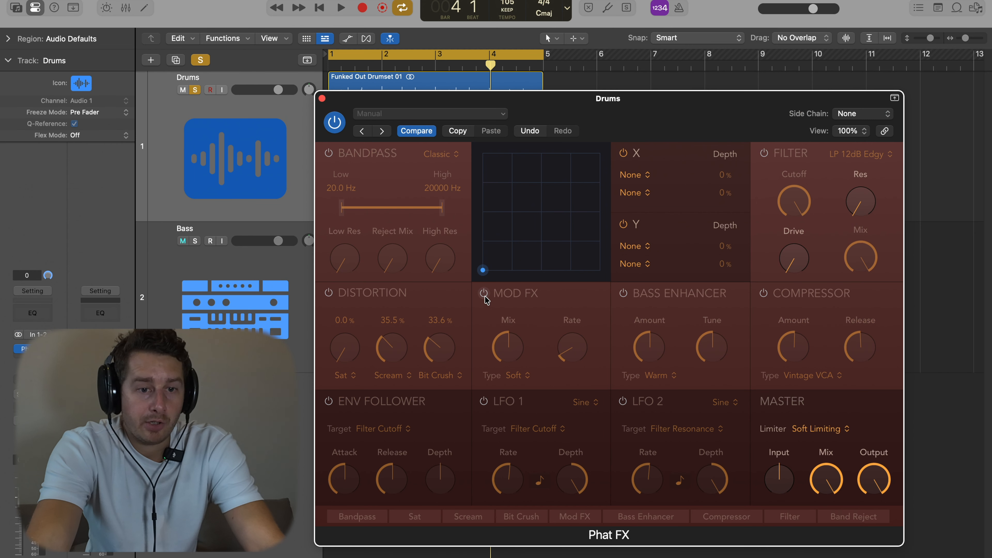
Enable Mod FX with the Classic type and audition it on the drums
click(482, 249)
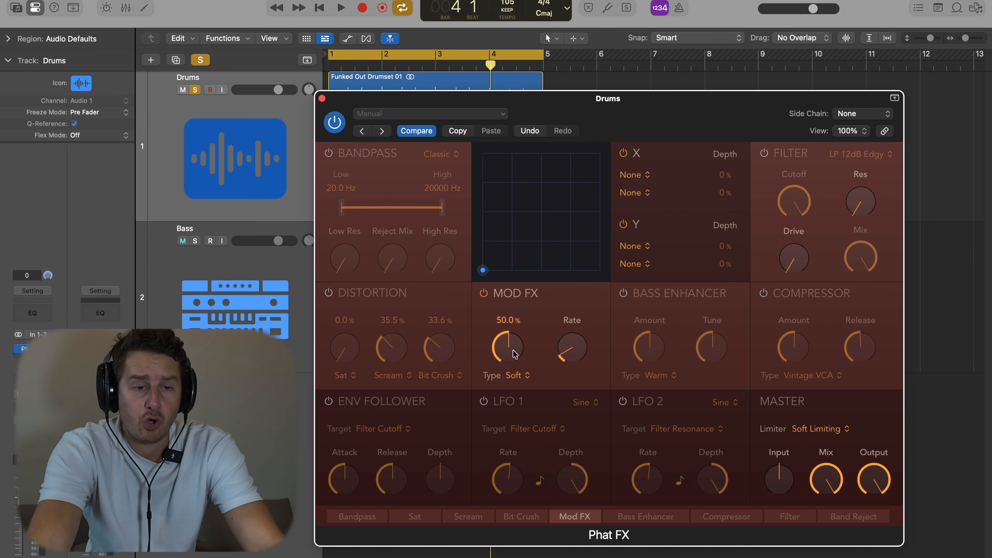
click(513, 376)
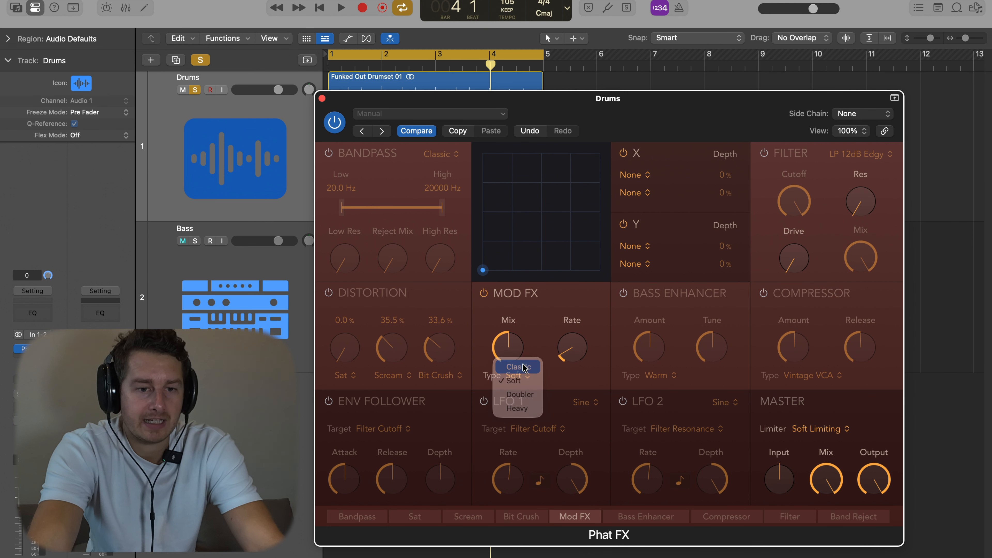
click(519, 367)
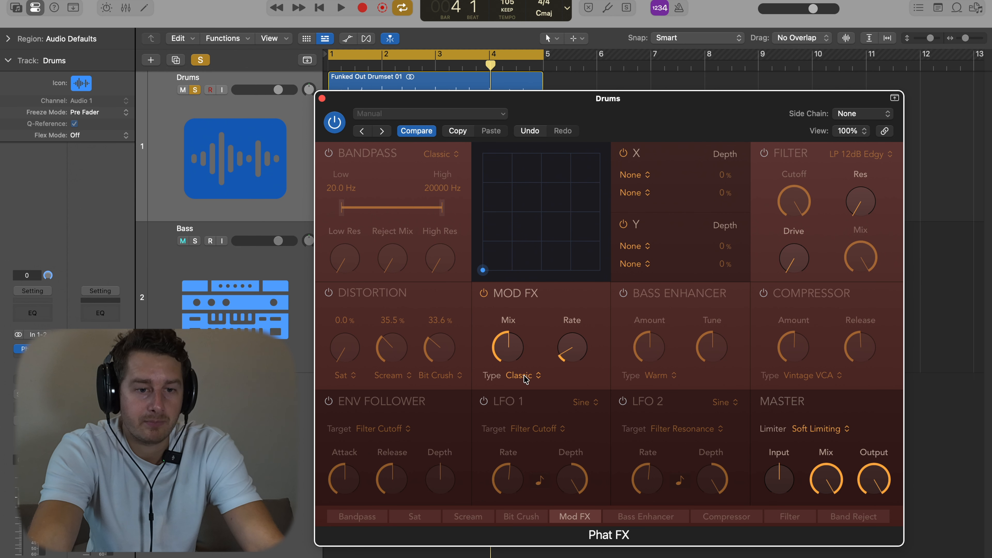
key(space)
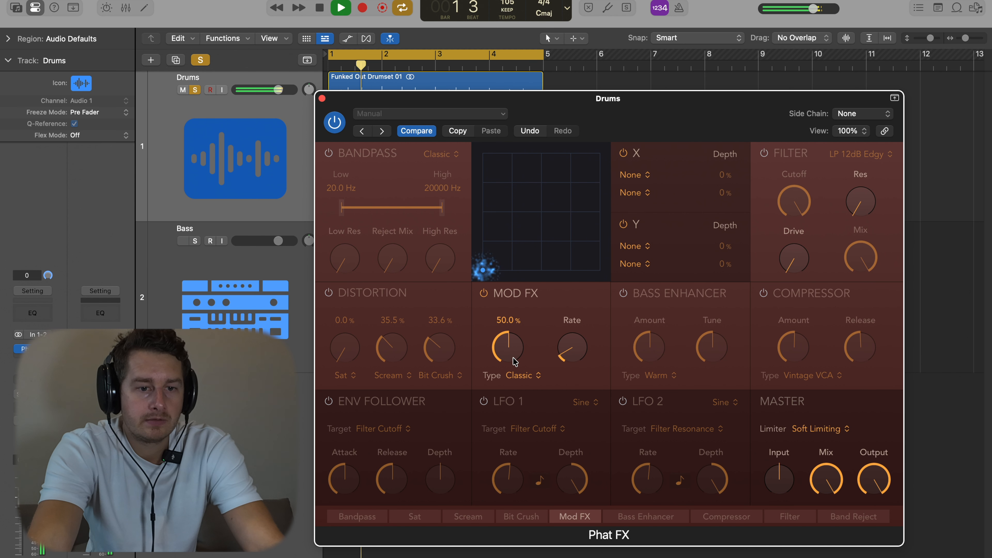
key(space)
Change the Mod FX type to Heavy and raise its Mix to maximum, auditioning the drums
click(520, 376)
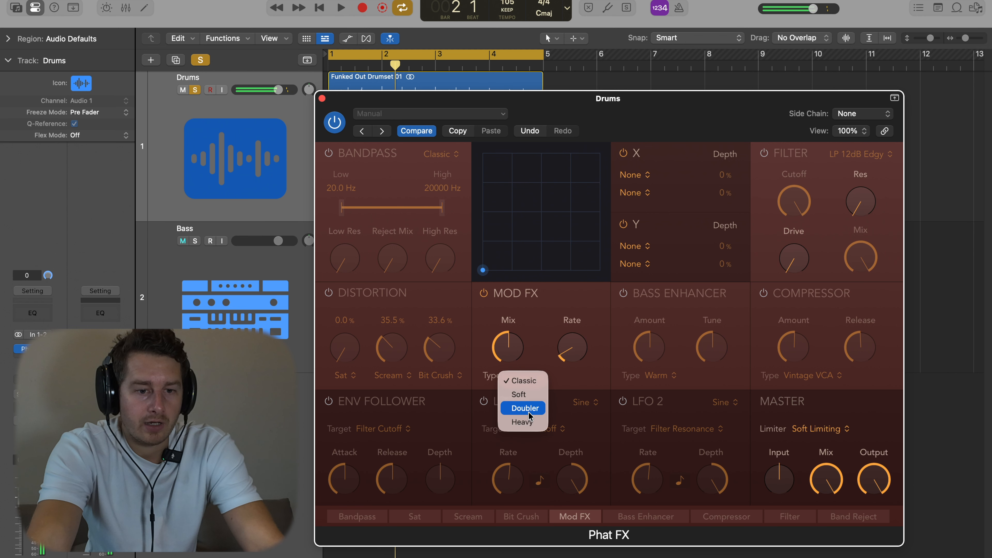
click(528, 423)
key(space)
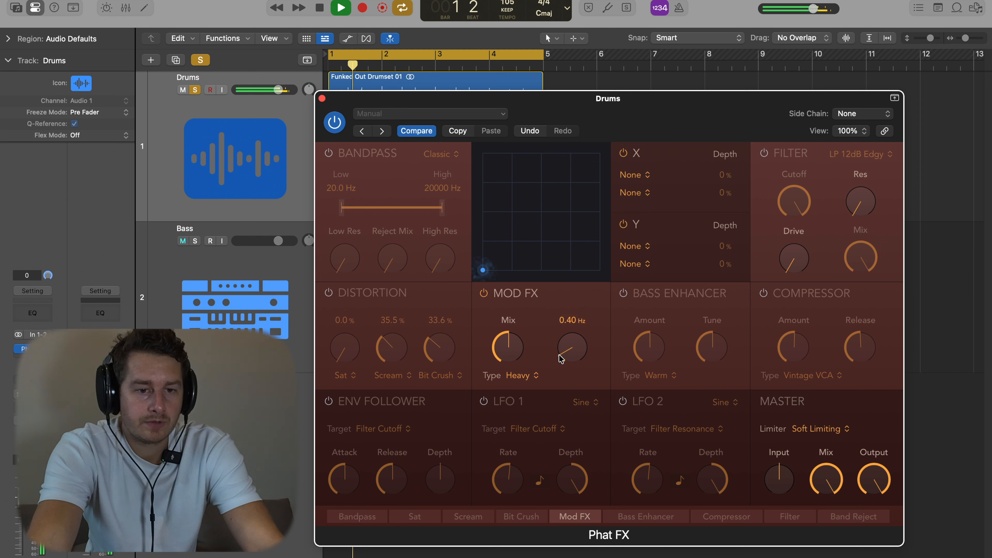
key(space)
drag(516, 349, 532, 263)
key(space)
key(space)
click(572, 352)
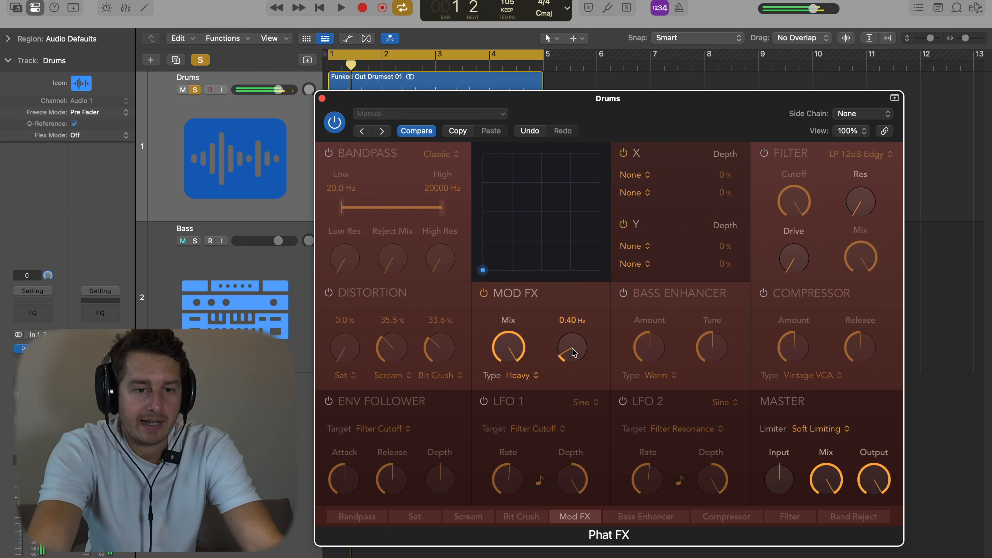
Raise the Heavy Mod FX Rate to maximum while auditioning the drums
key(space)
drag(568, 350, 587, 201)
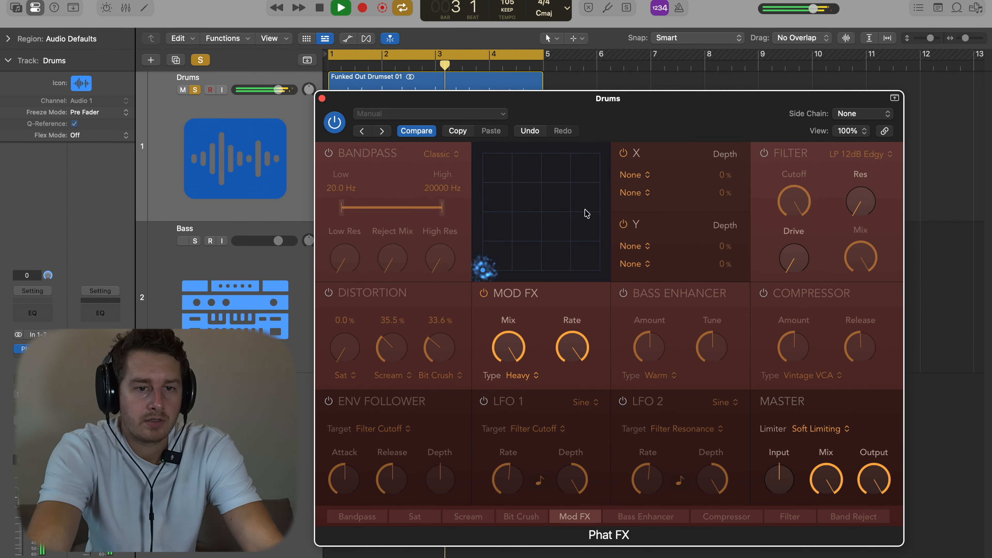
key(space)
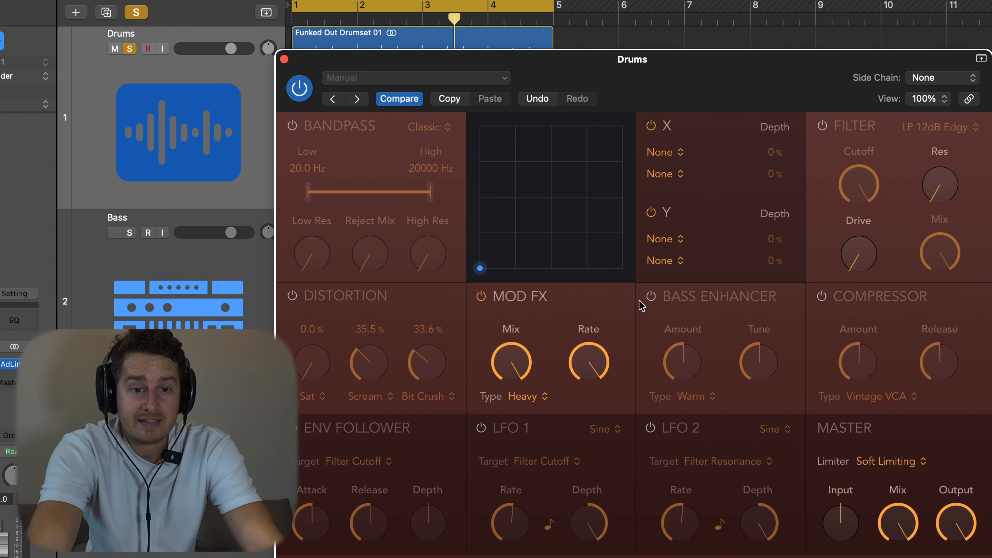
Enable Bass Enhancer in place of Mod FX, using the Clip type with increased Amount and Tune at about 134 Hz
click(651, 297)
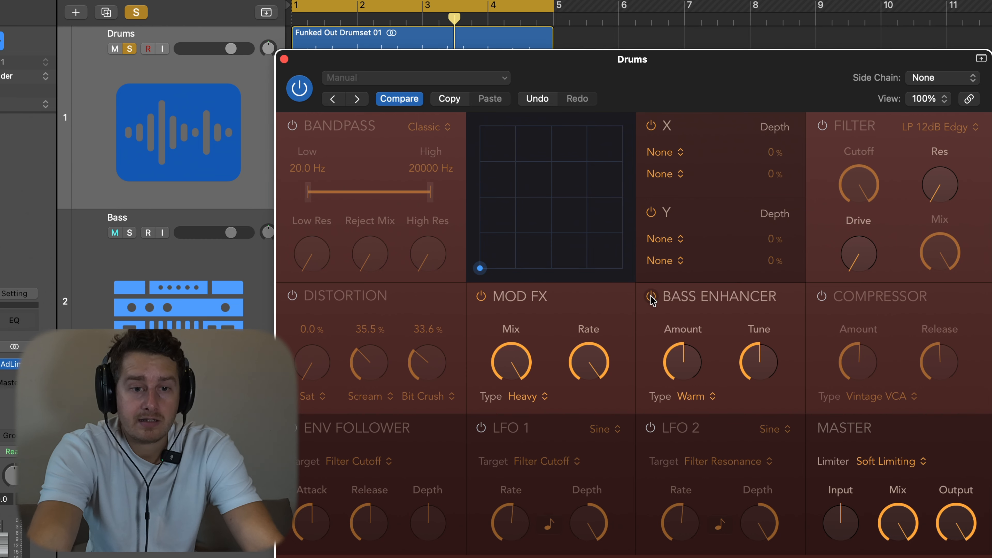
click(483, 298)
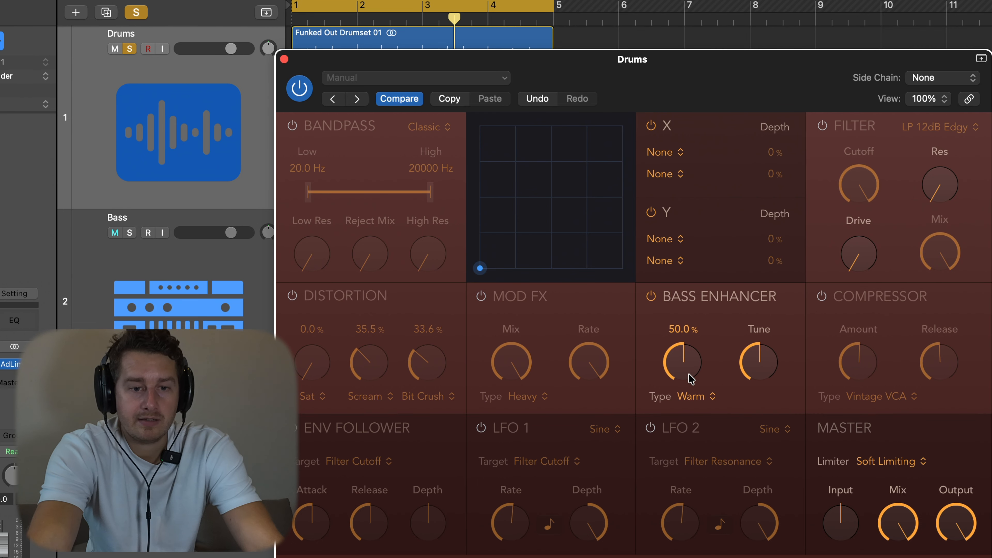
drag(751, 360, 768, 377)
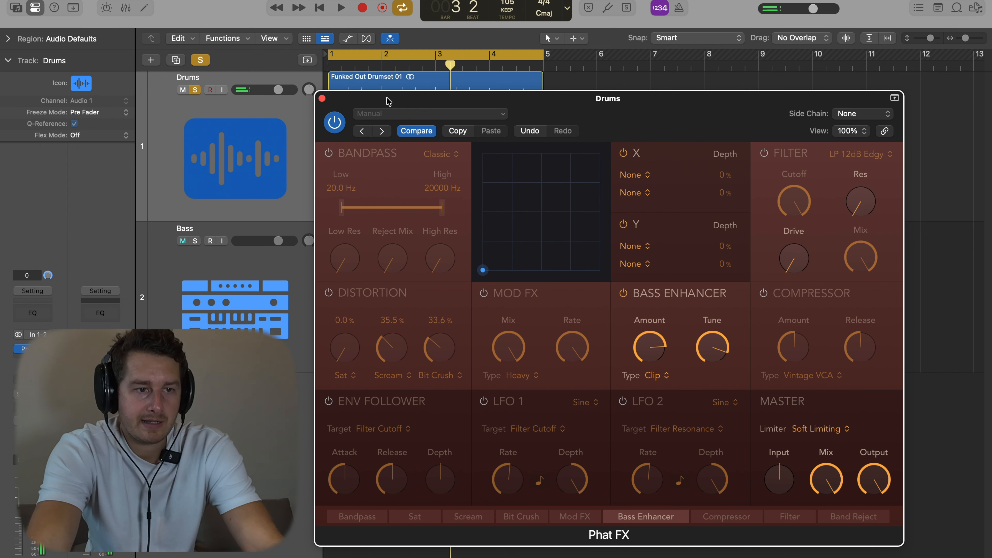
Move the plug-in window aside and switch to the soloed Bass track, turning its Phat FX on
drag(389, 101, 445, 111)
click(246, 267)
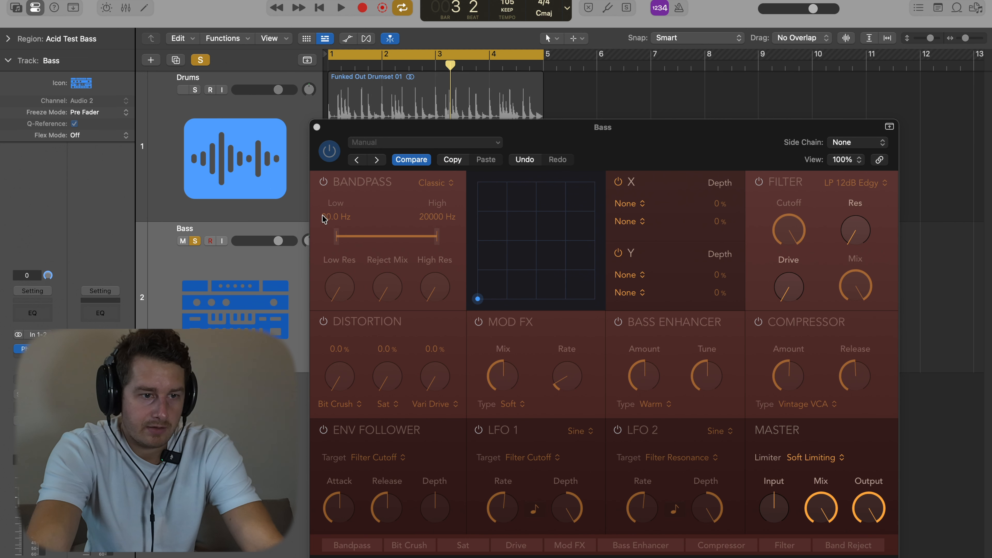
click(323, 151)
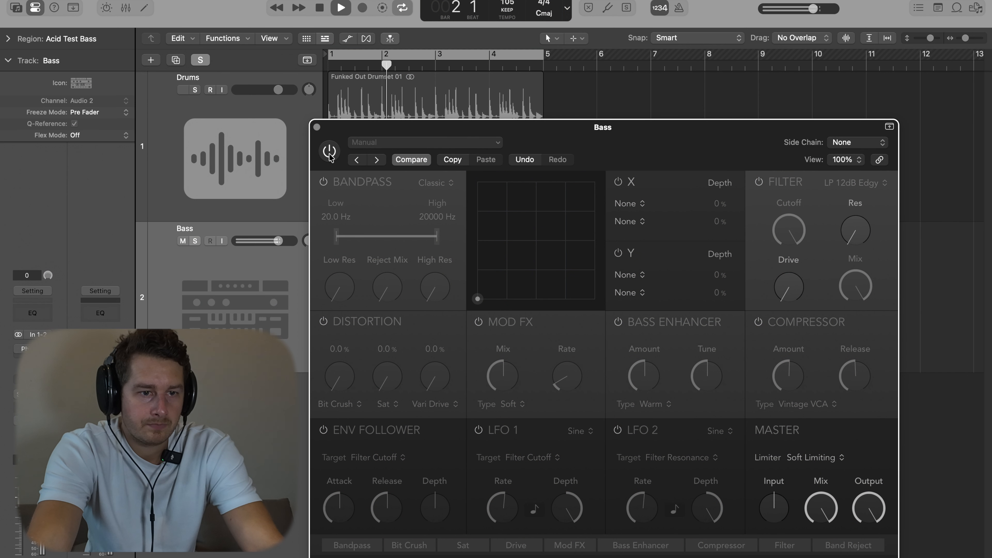
click(330, 152)
Audition the bass with Warm Bass Enhancer at 100%, adjust Tune, reduce Amount to around the middle, and turn the section off
drag(649, 381, 697, 283)
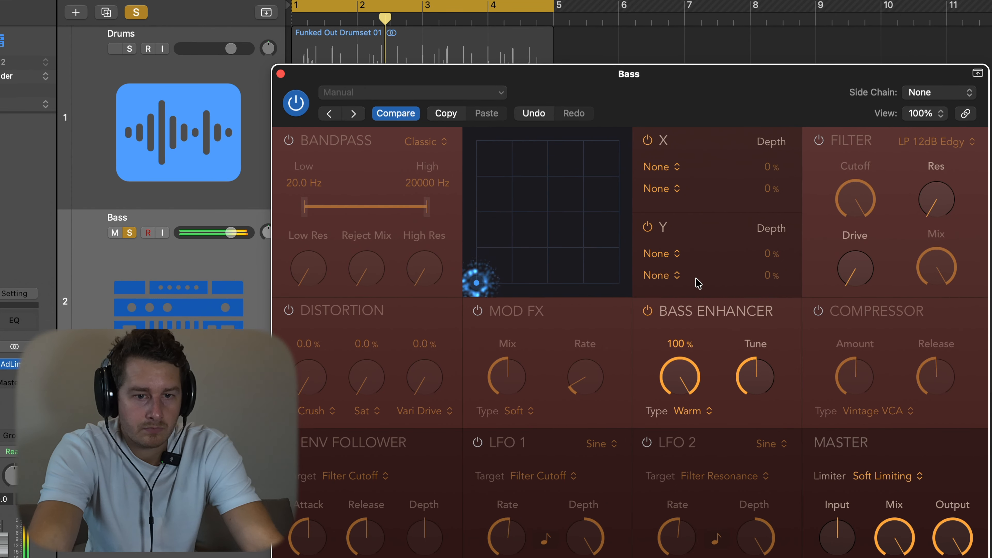
mouse_move(766, 374)
mouse_down()
mouse_move(744, 440)
mouse_move(775, 266)
mouse_move(757, 373)
mouse_up()
key(space)
drag(687, 376, 685, 484)
click(622, 305)
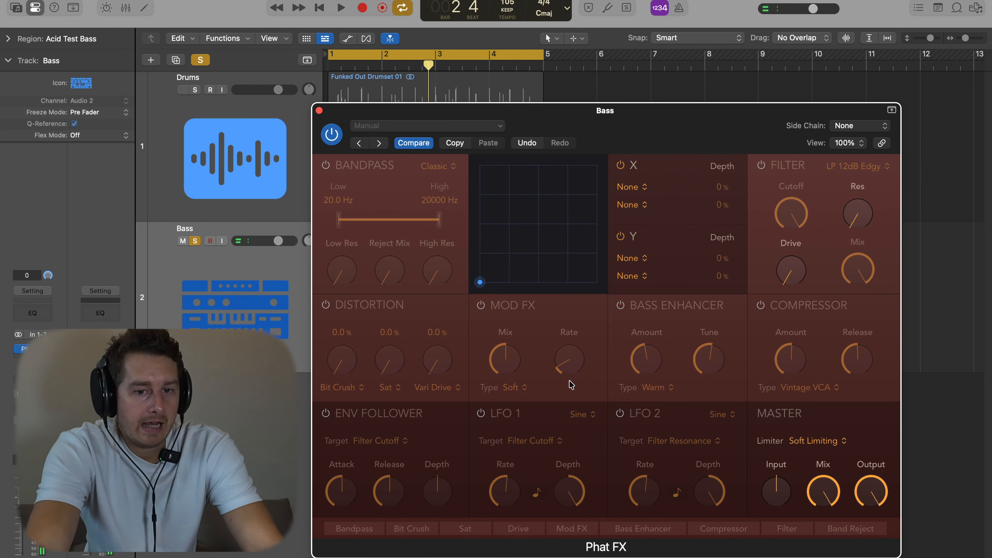
Enable the Compressor on the bass and audition it while lowering and raising its Amount
click(760, 306)
key(space)
drag(792, 362, 797, 440)
key(space)
drag(785, 370, 799, 251)
key(space)
key(space)
Change the Compressor type to Classic and audition the bass with low and higher Release settings
click(807, 387)
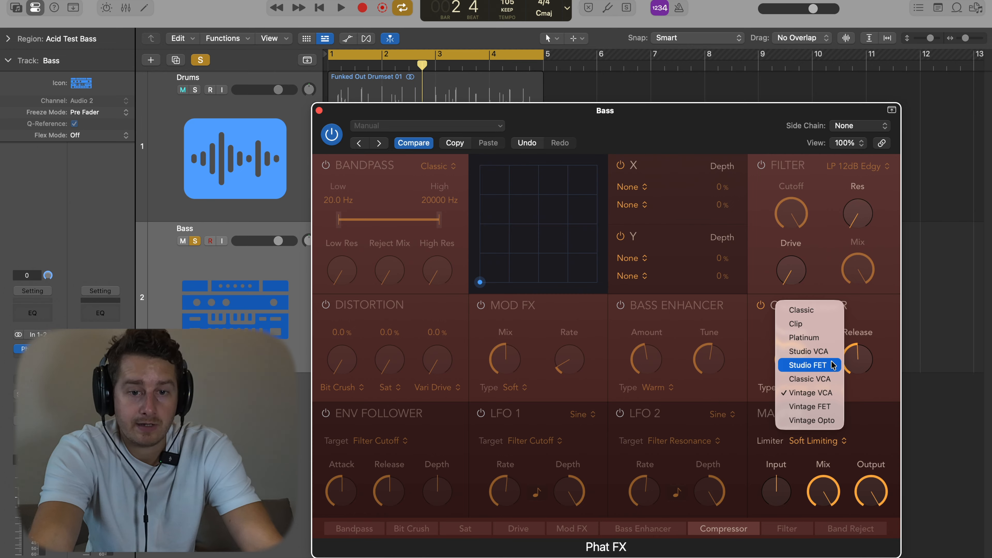
click(802, 310)
drag(858, 358, 857, 459)
key(space)
drag(858, 374, 853, 274)
key(space)
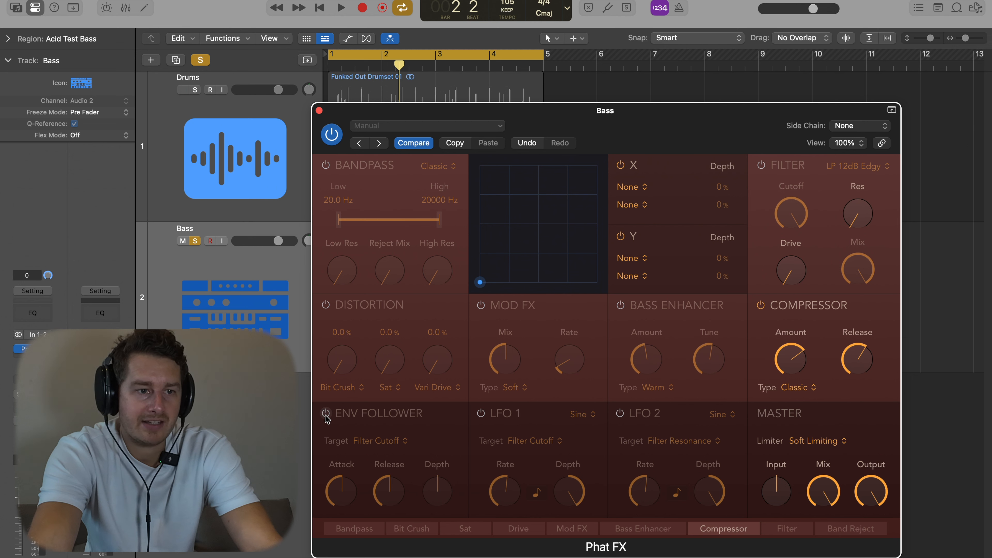
Switch to the Drums track's Phat FX, unsolo the Bass, and enable the Env Follower and Filter sections
click(241, 184)
click(195, 241)
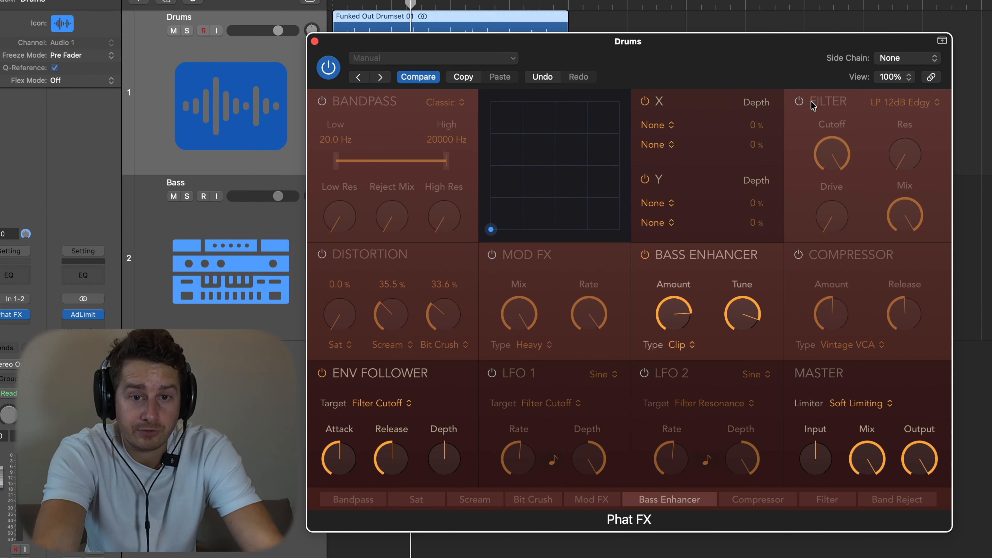
click(799, 101)
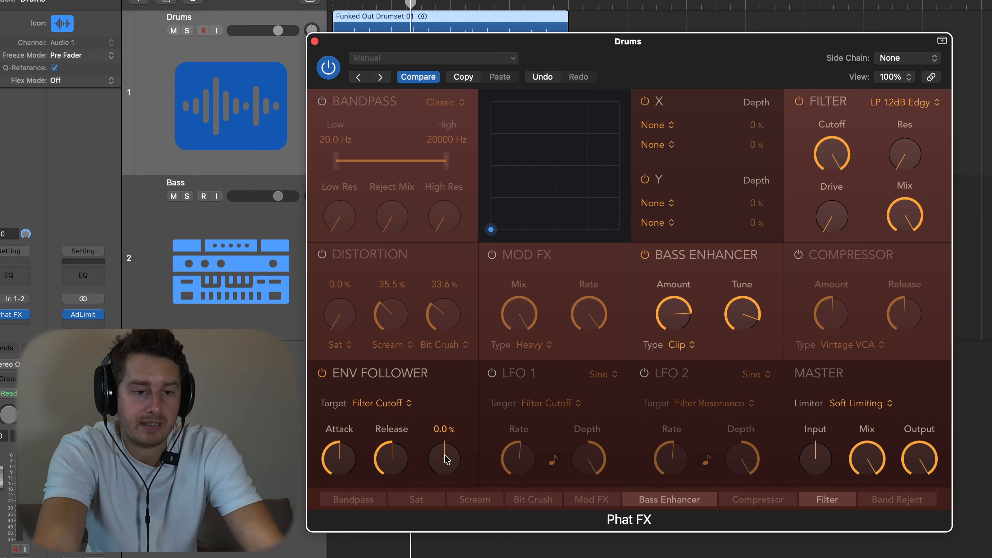
Sweep the Env Follower's Depth up to 1000% and down to about -510% with Filter Cutoff as target
drag(445, 460, 453, 315)
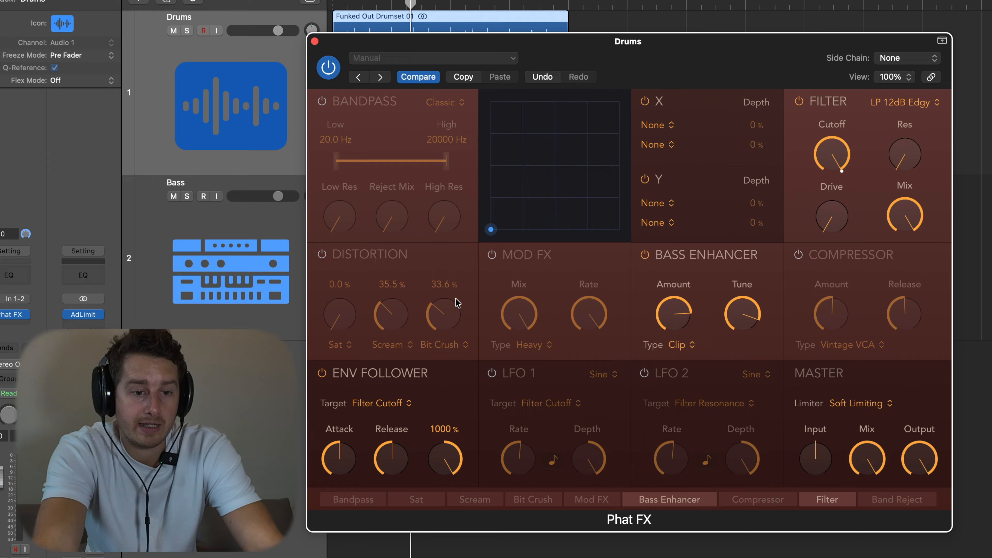
drag(447, 450, 460, 557)
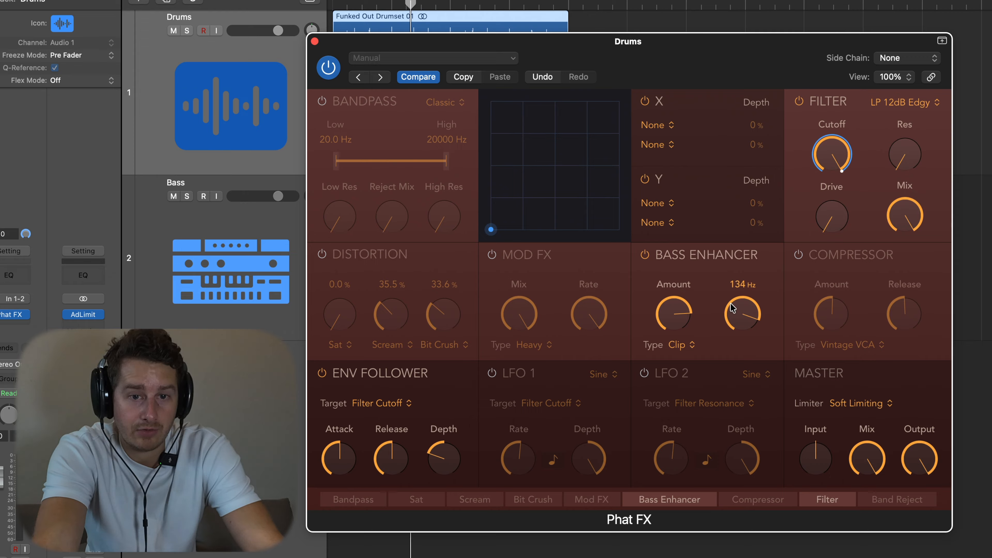
mouse_move(456, 458)
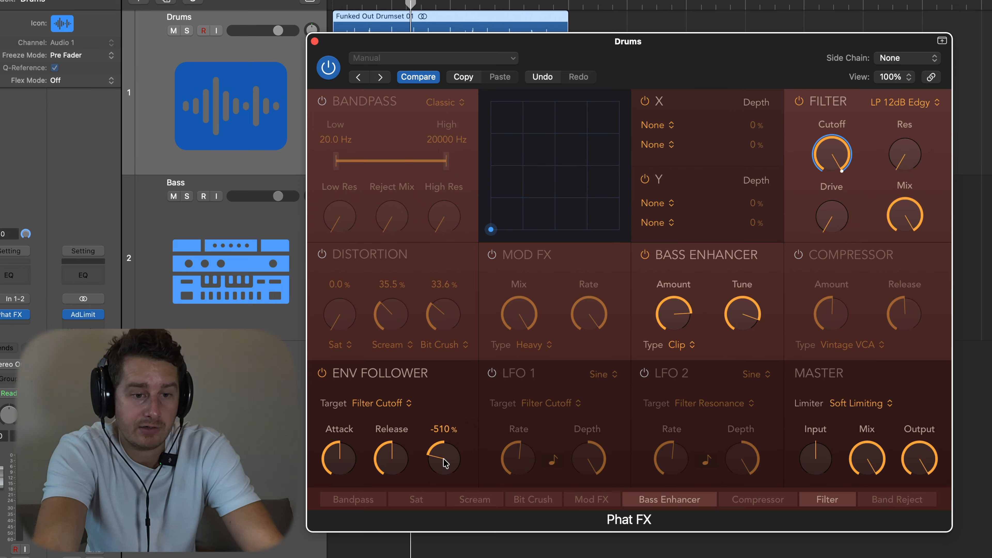
Play the soloed drums with Filter Cutoff at minimum, raise the Env Follower's Depth to about 714%, and ease it back
key(space)
click(187, 31)
key(Return)
drag(441, 461, 448, 499)
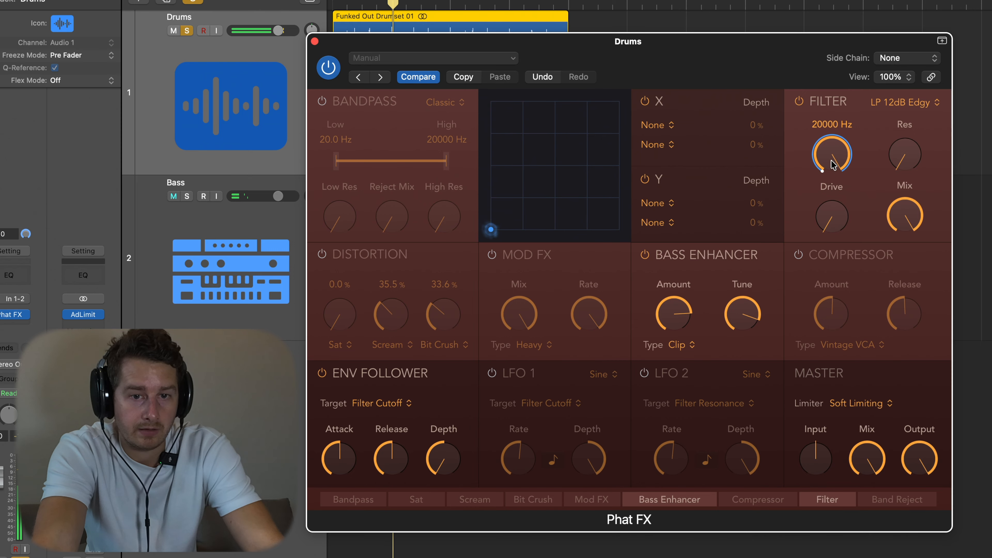
mouse_move(463, 453)
drag(463, 454, 455, 299)
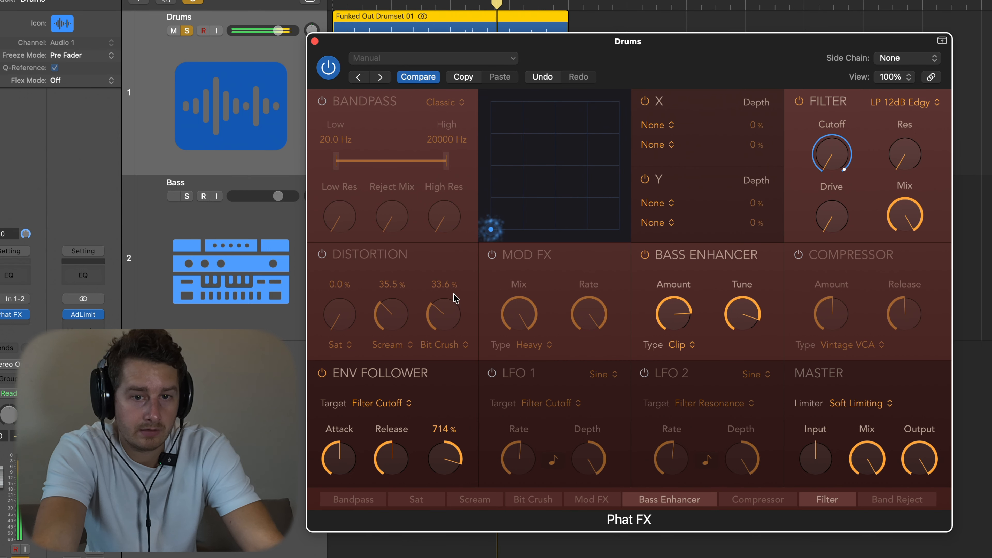
drag(444, 458, 444, 484)
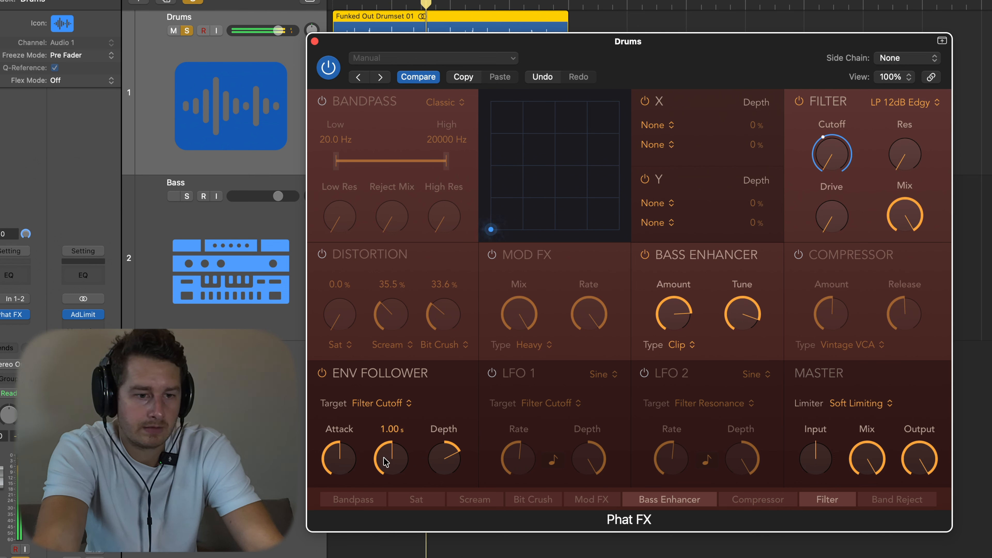
Target the Env Follower at Filter Drive, raise Filter Cutoff to maximum, and lower the follower's Depth while auditioning
click(378, 403)
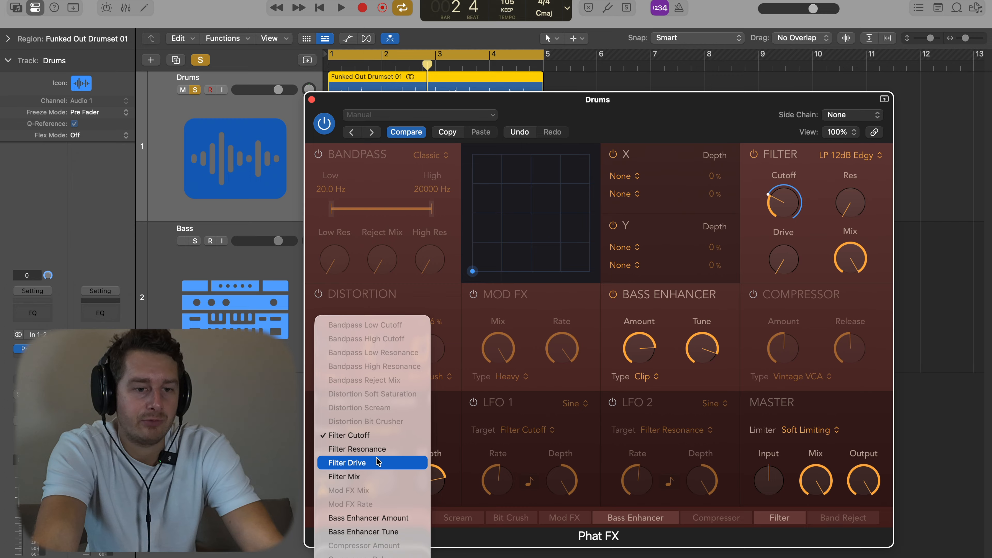
click(377, 462)
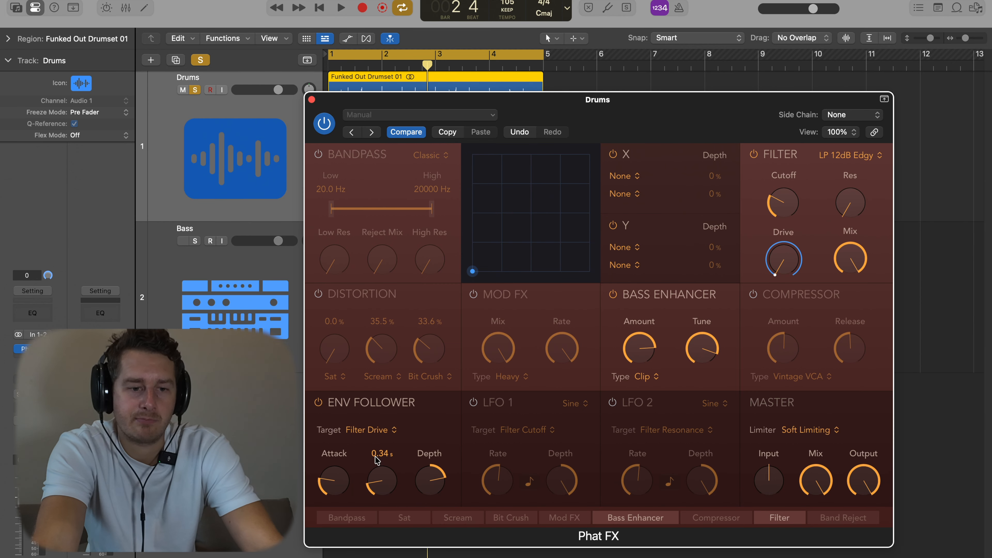
key(space)
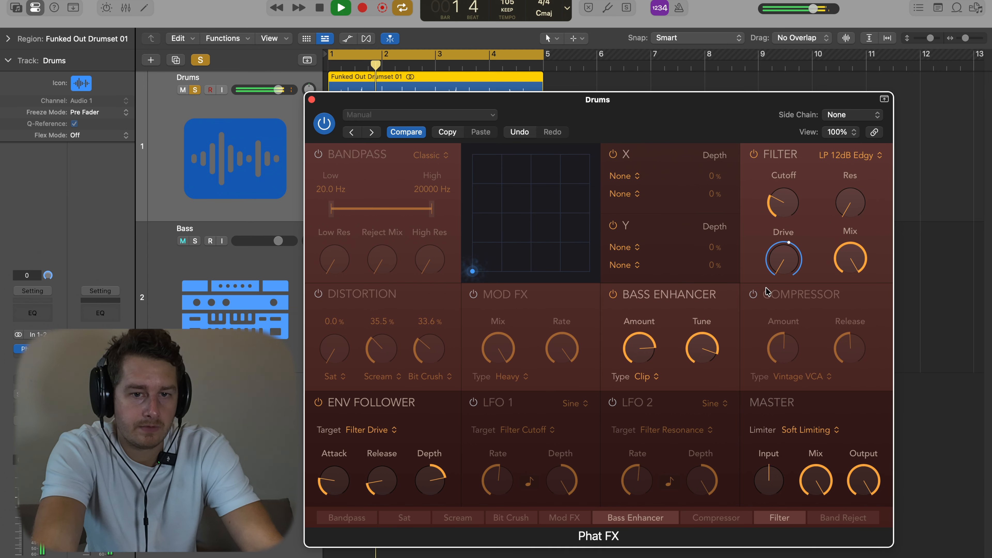
drag(784, 214, 806, 74)
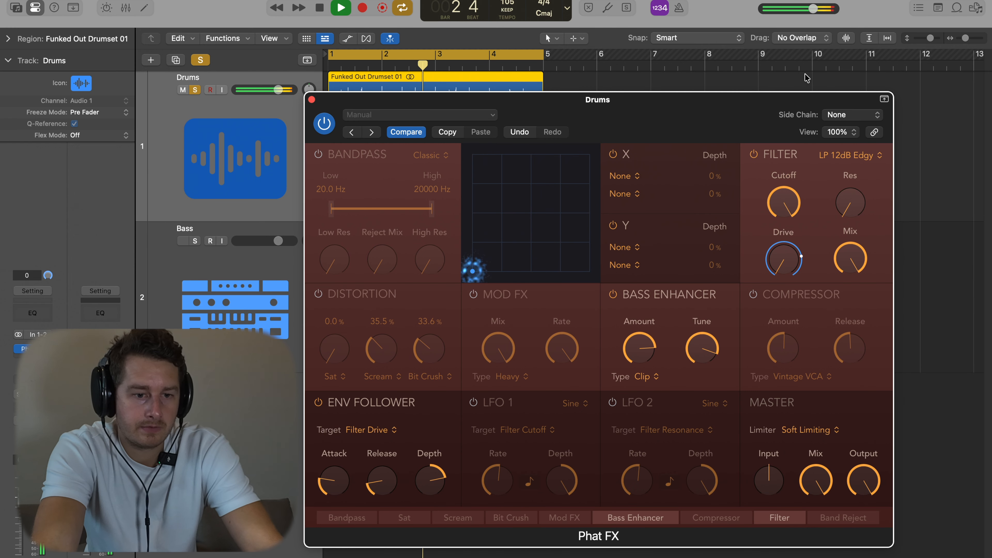
drag(430, 480, 431, 505)
key(space)
Compare the drums with the Env Follower off and on, set its Depth to 274%, and leave it off
click(319, 403)
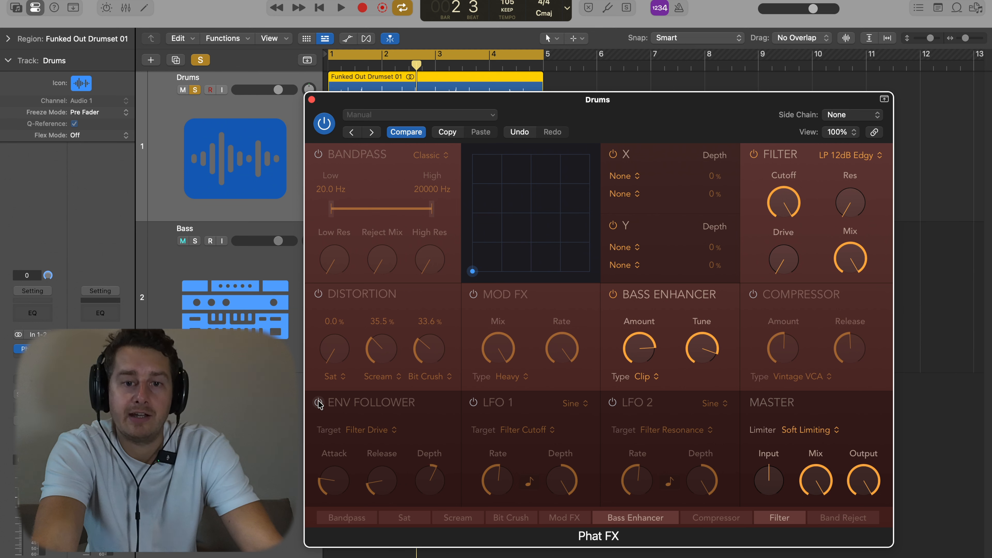
key(space)
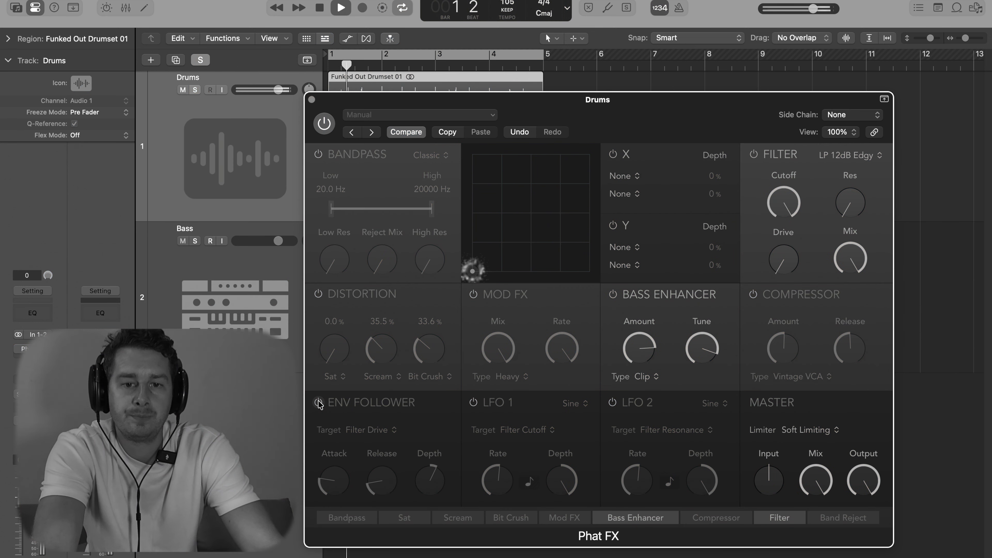
click(319, 403)
drag(442, 490, 438, 473)
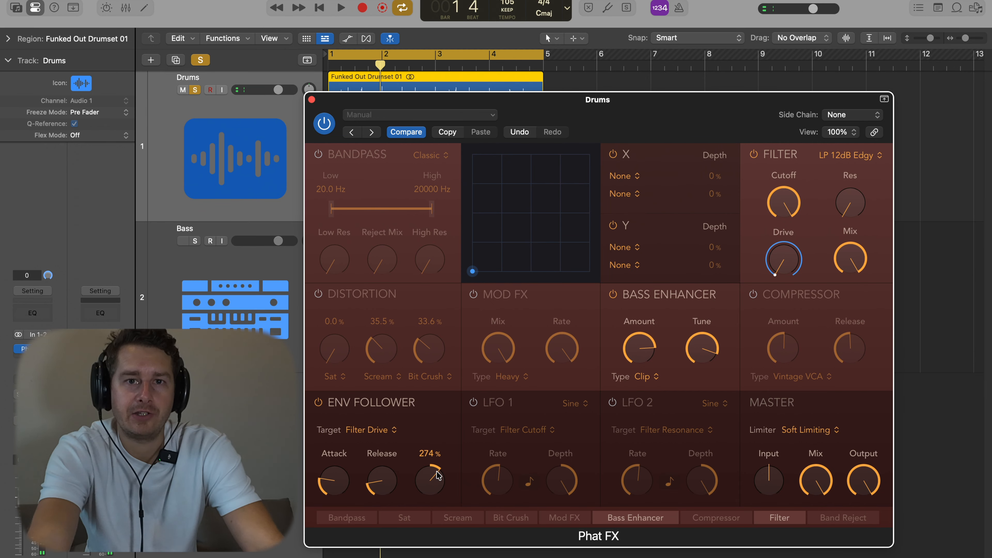
click(319, 403)
Enable LFO 1 on Filter Cutoff and raise its Rate while auditioning the drums
click(474, 402)
key(space)
drag(500, 484, 518, 454)
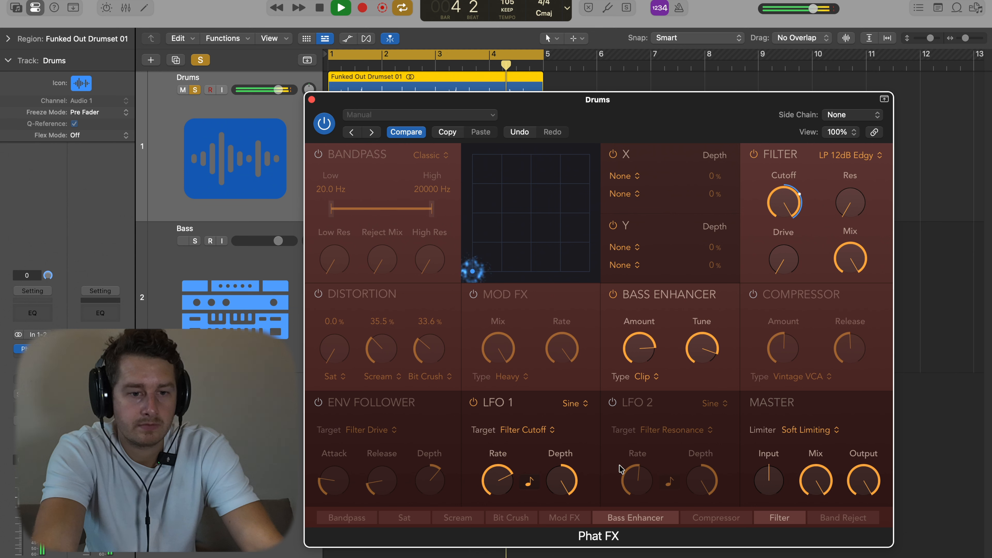
key(space)
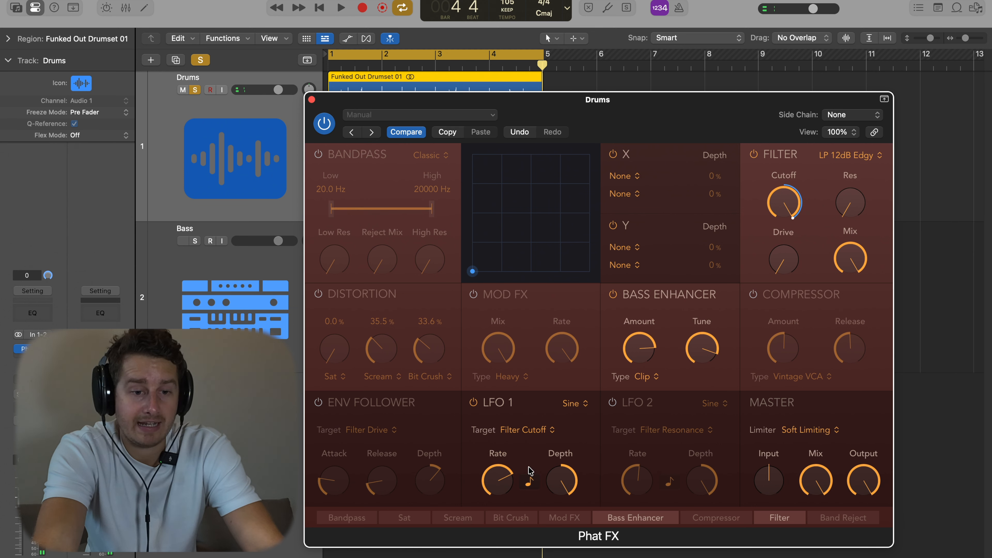
Try LFO 1's Rate with tempo sync toggled, and reduce its Depth to about 39.2%
drag(504, 479, 507, 524)
click(528, 481)
drag(498, 481, 505, 441)
click(530, 483)
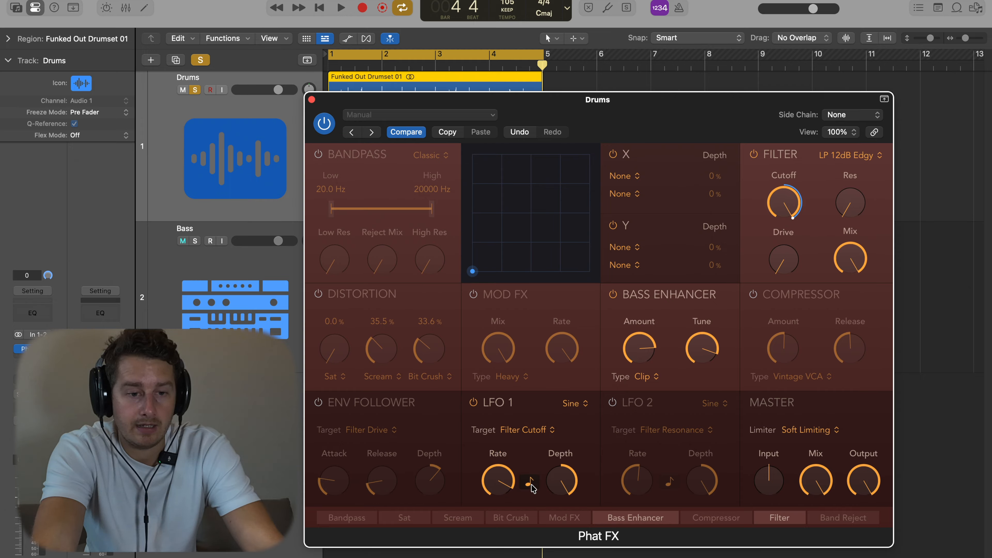
drag(499, 481, 500, 493)
drag(571, 480, 573, 513)
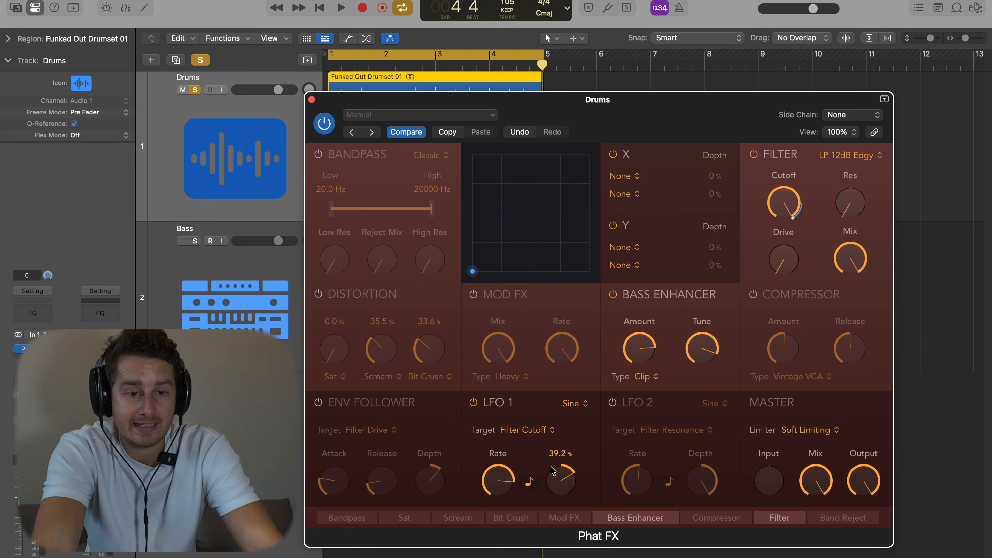
Enable Mod FX and set LFO 1's target to Mod FX Mix
click(521, 432)
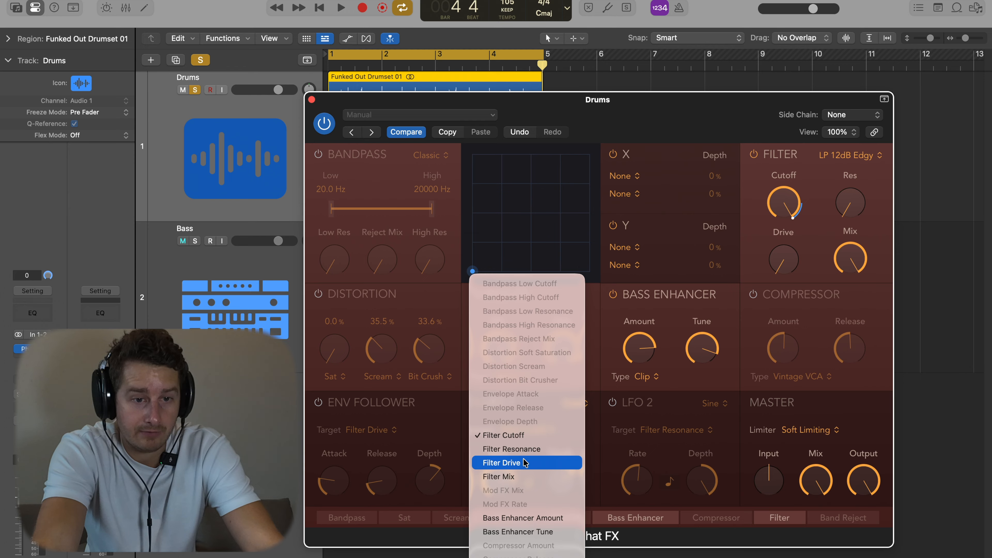
click(608, 437)
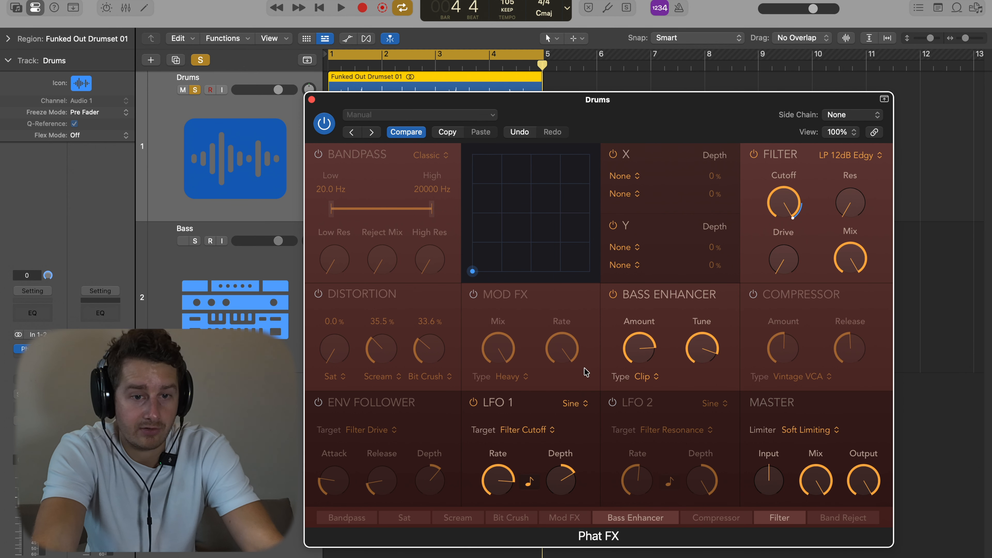
click(474, 294)
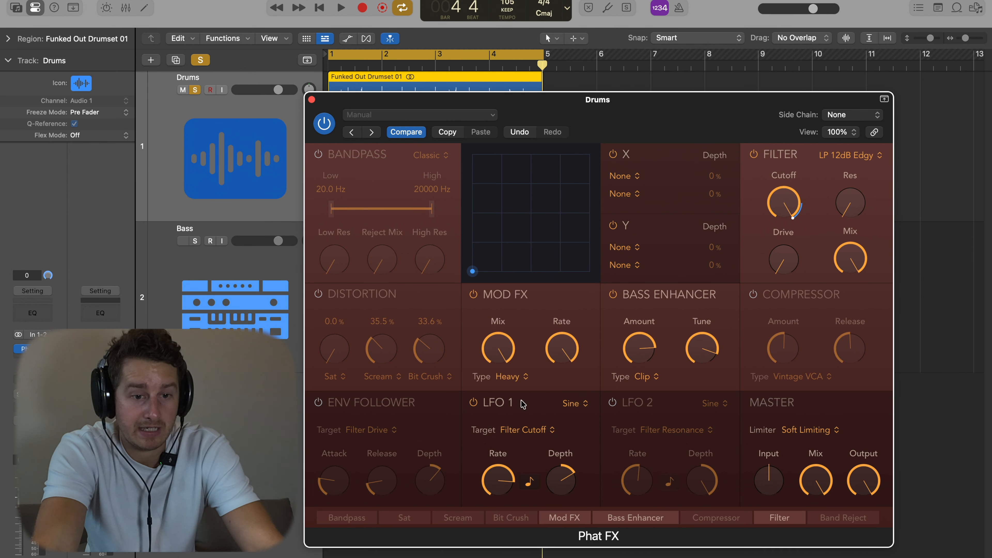
click(520, 432)
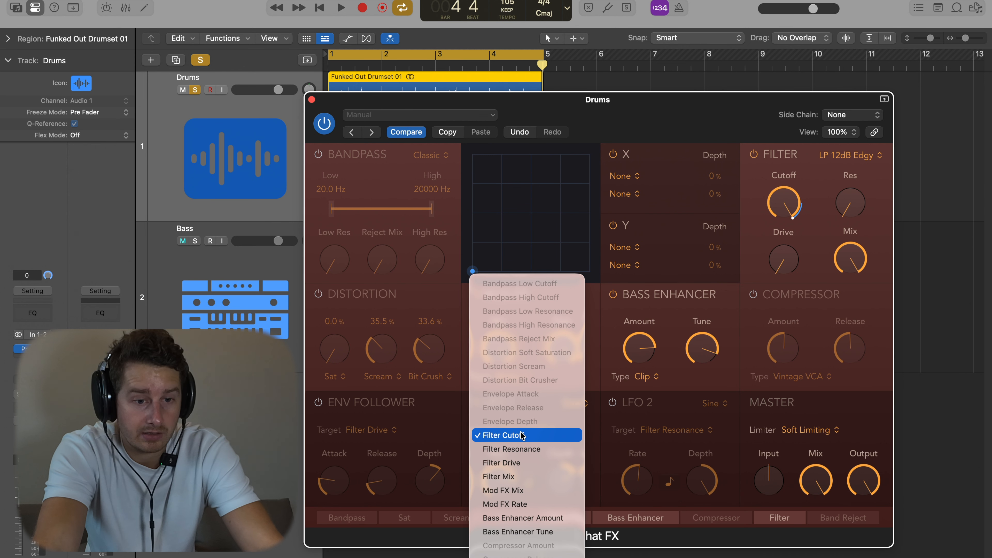
click(527, 491)
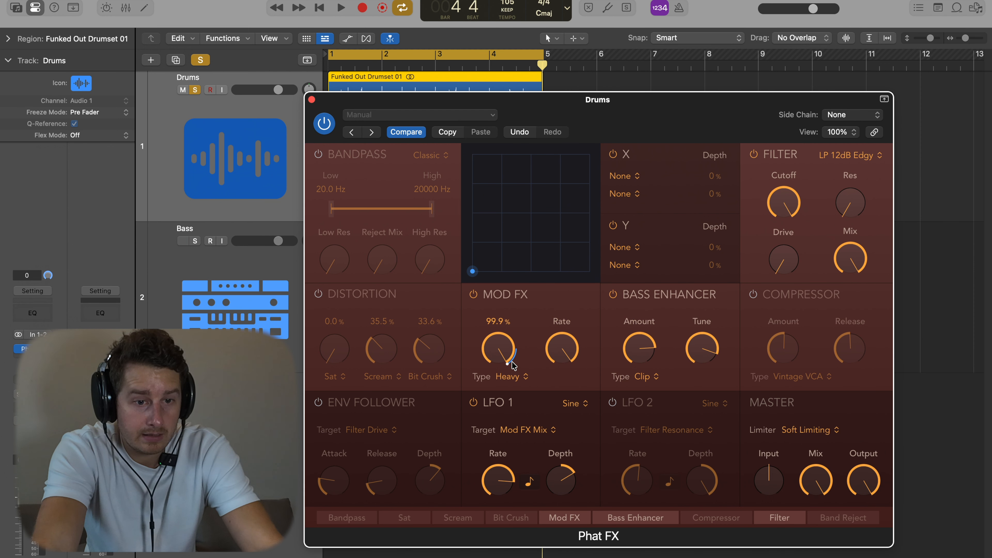
Lower the Mod FX Mix and raise LFO 1's Depth to 100% while auditioning the drums
drag(500, 351, 536, 530)
drag(556, 474, 576, 382)
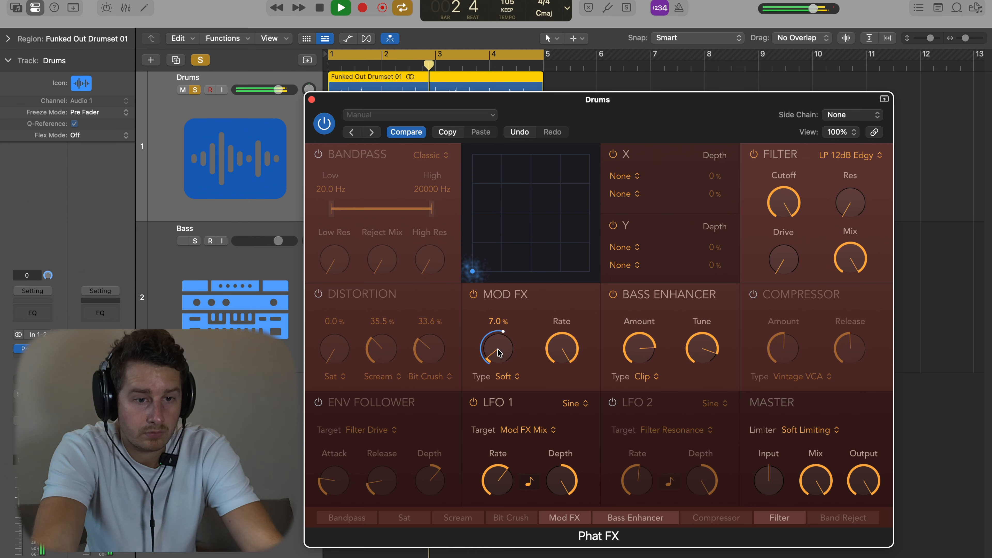
drag(498, 350, 496, 330)
Set the Mod FX type to Heavy and LFO 1's waveform to Random Hold
click(503, 376)
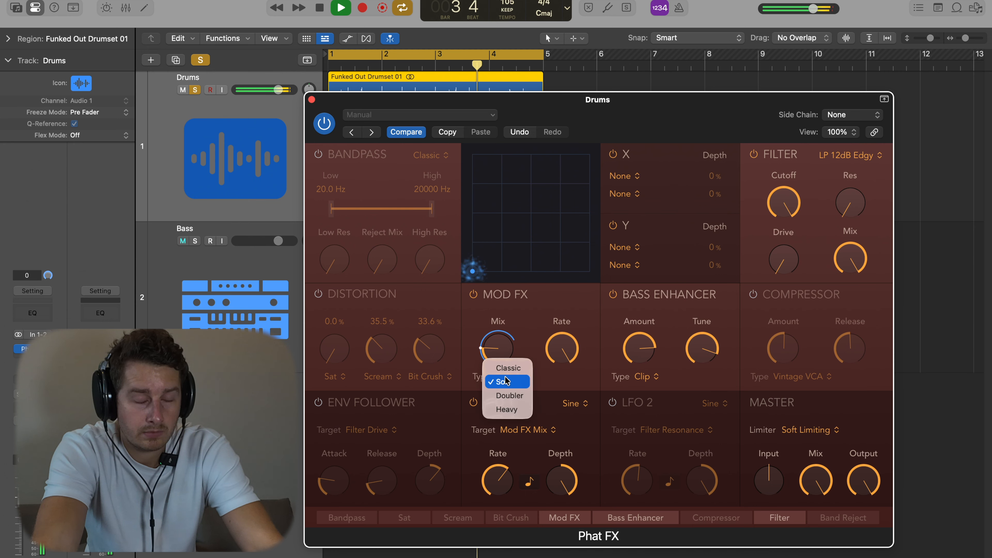
click(510, 408)
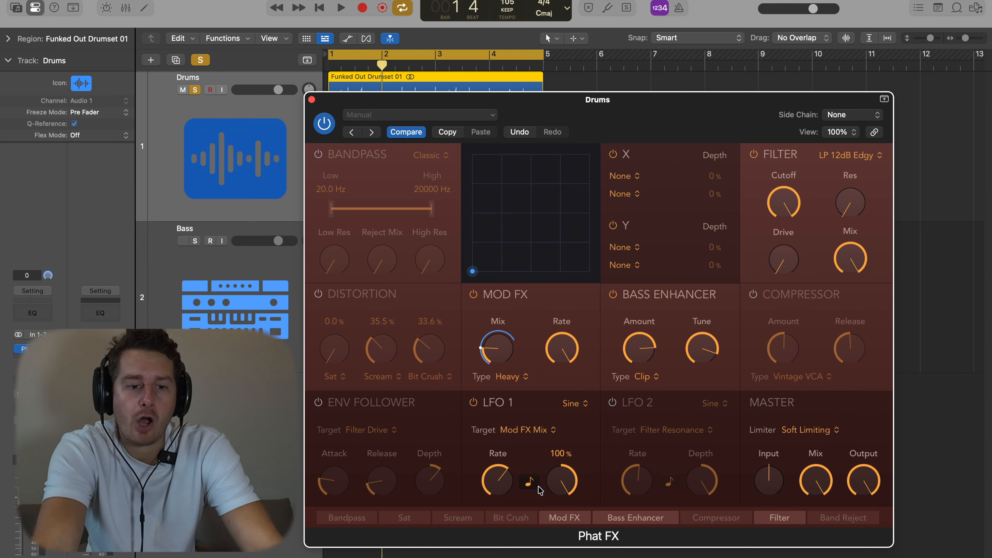
click(574, 407)
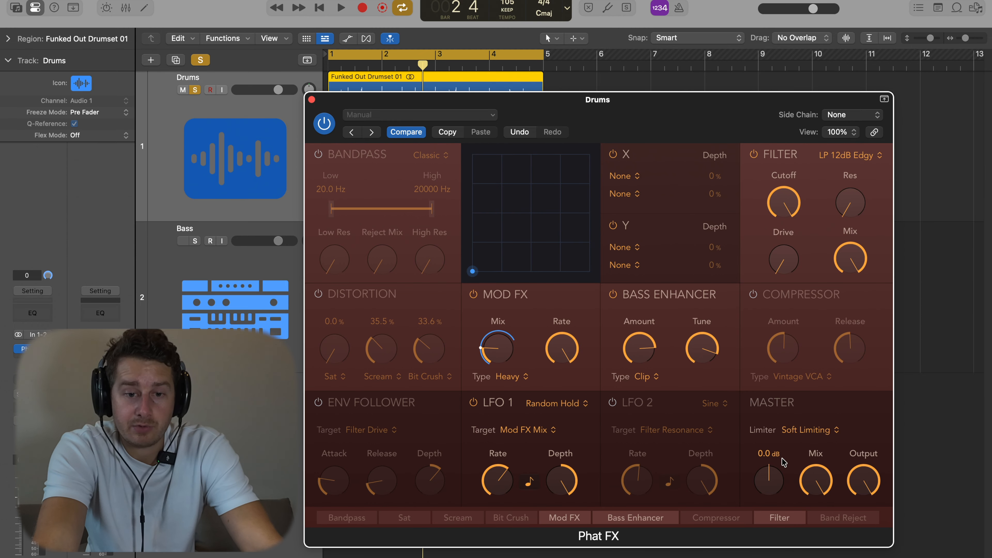
Keep the Master Limiter on Soft Limiting, try the Input at -8.7 dB, lower the Output slightly, and raise the Input while auditioning the drums
drag(770, 479, 774, 500)
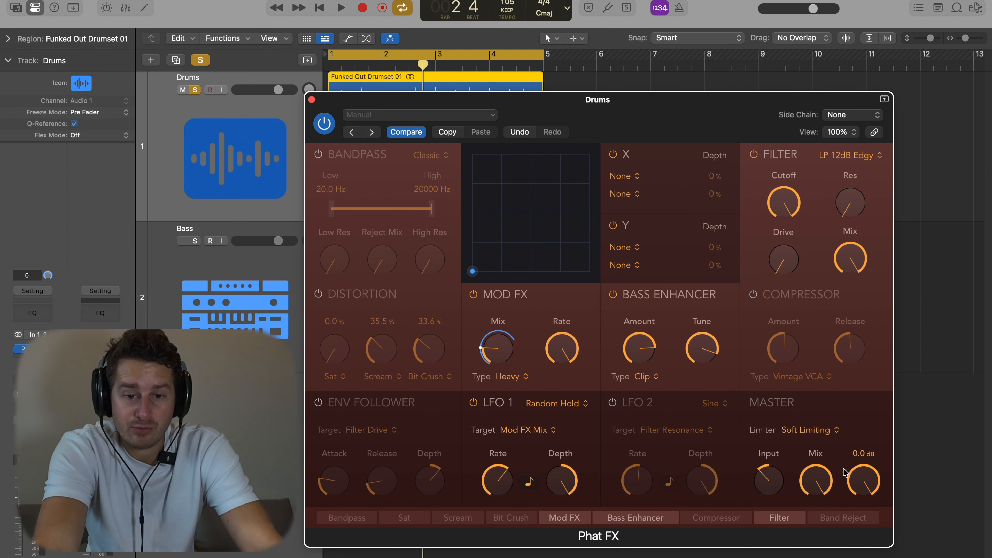
click(818, 433)
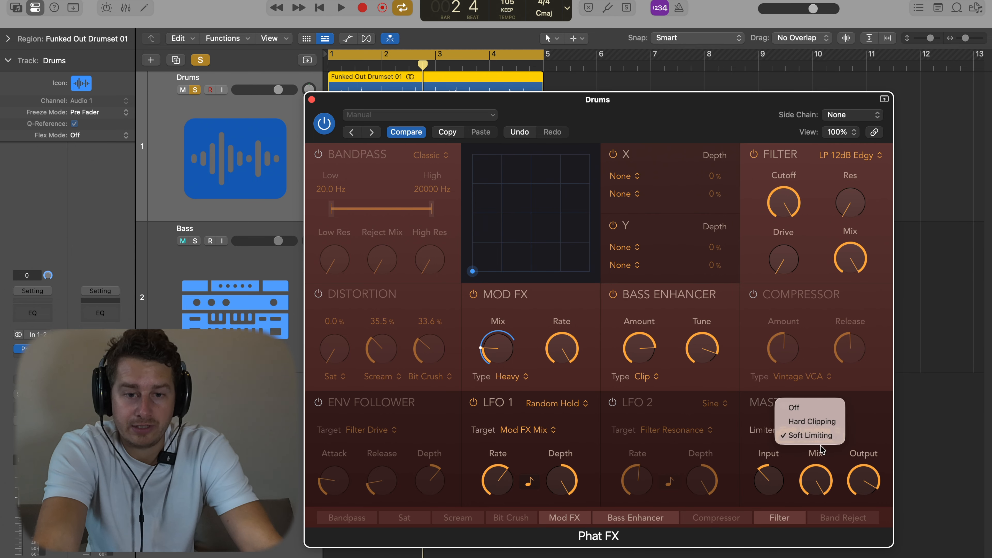
click(811, 436)
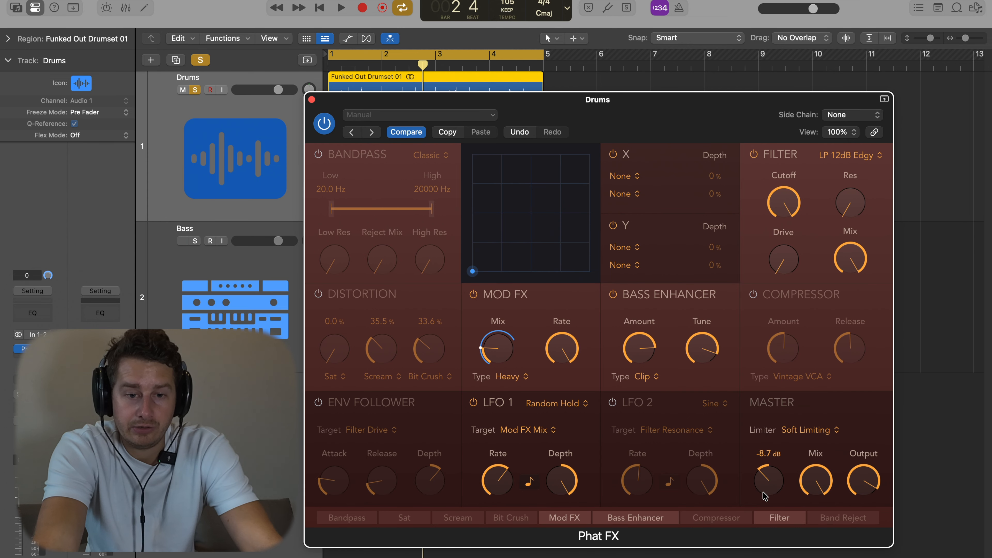
key(space)
drag(770, 469, 778, 429)
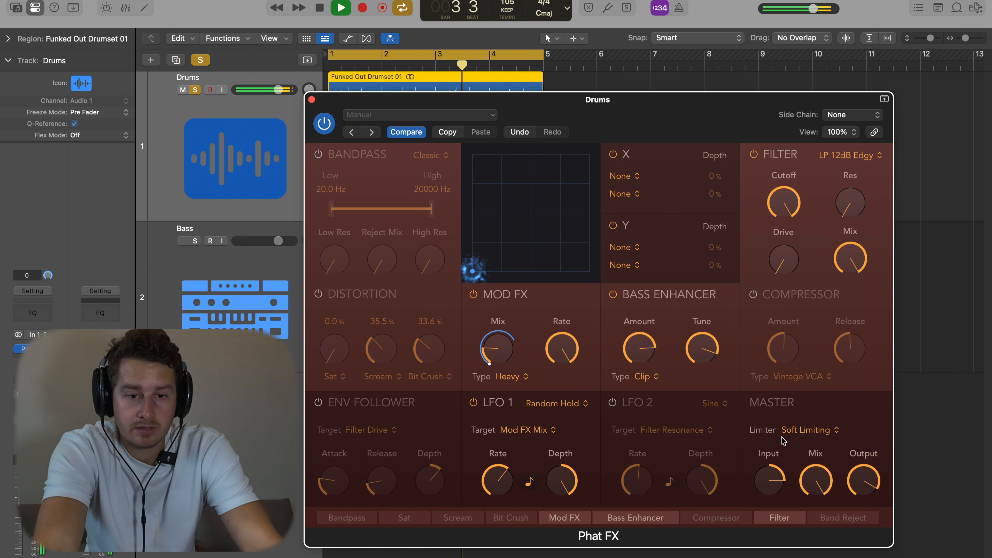
key(space)
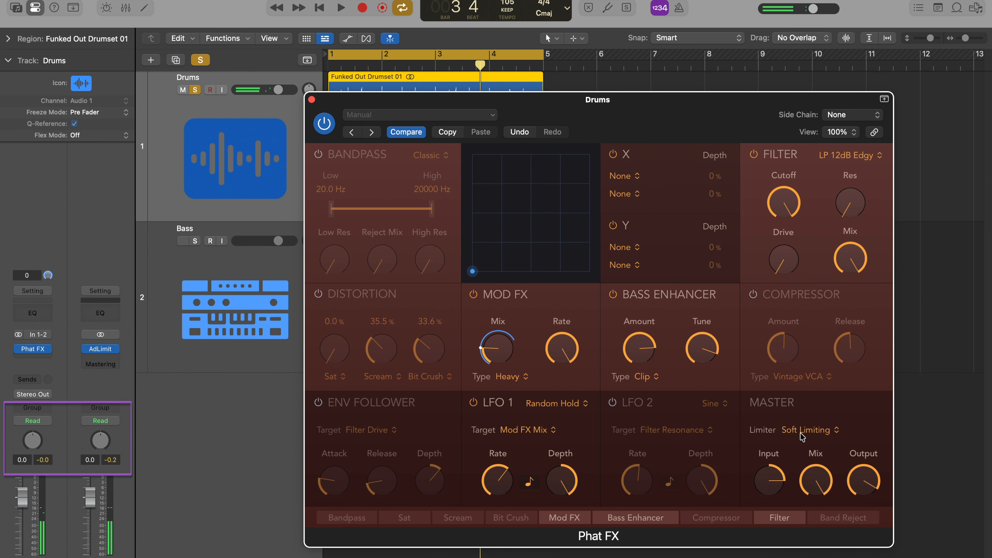
Switch the Master Limiter to Hard Clipping and audition the drums
click(811, 430)
click(811, 445)
key(space)
key(space)
Audition the drums while varying the Master Mix between 0%, 35.3%, 32.9% and a higher setting
mouse_move(873, 490)
drag(813, 478, 826, 545)
key(space)
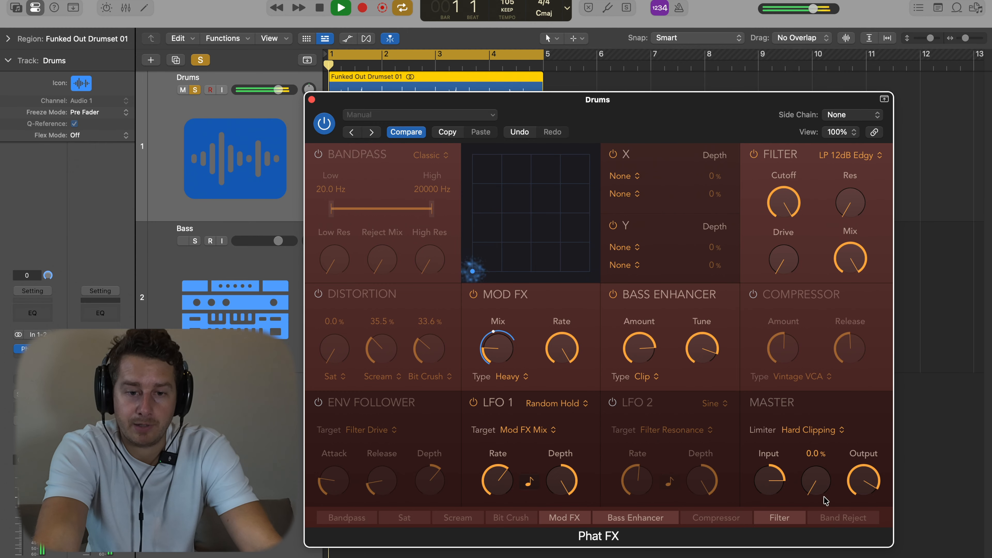
drag(813, 469, 815, 391)
key(space)
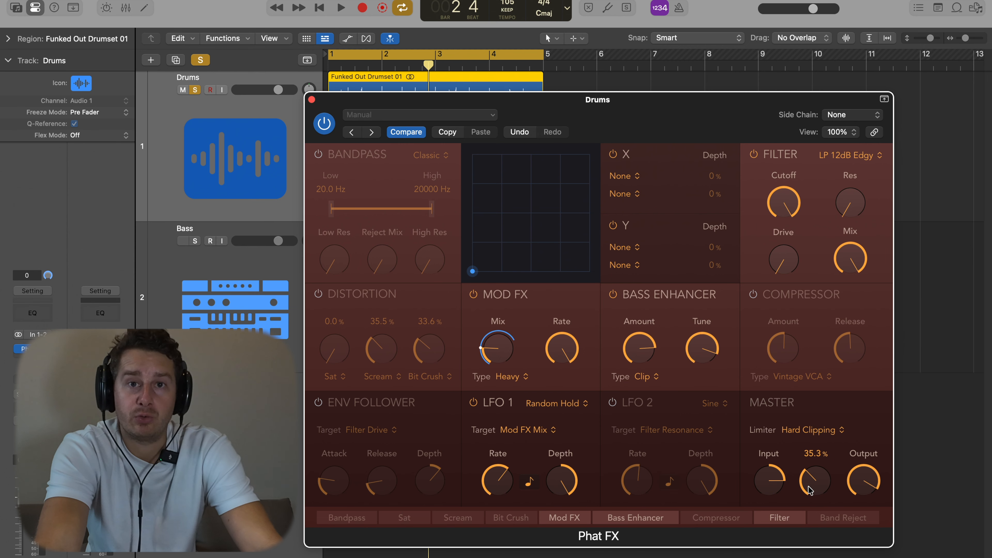
key(space)
drag(811, 482, 822, 502)
key(space)
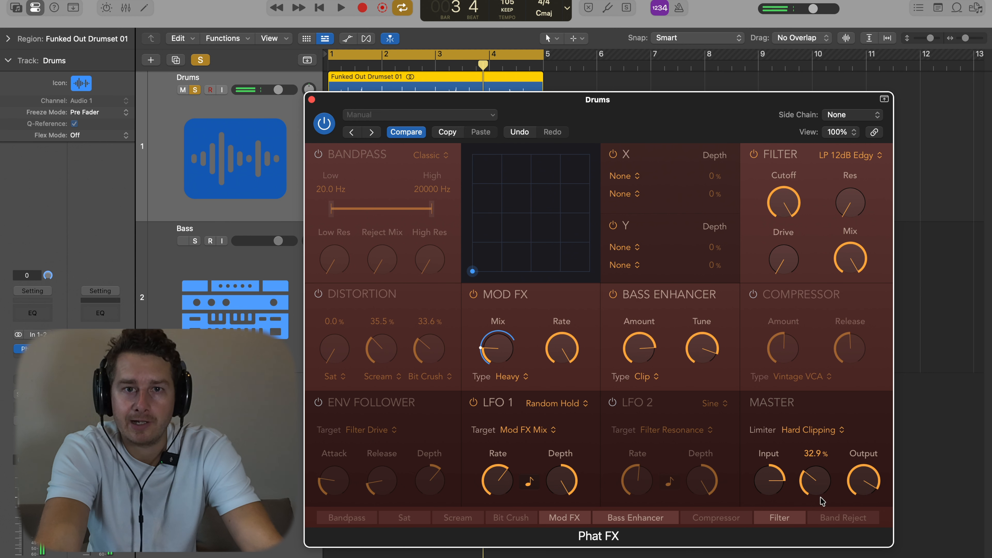
drag(823, 502, 806, 463)
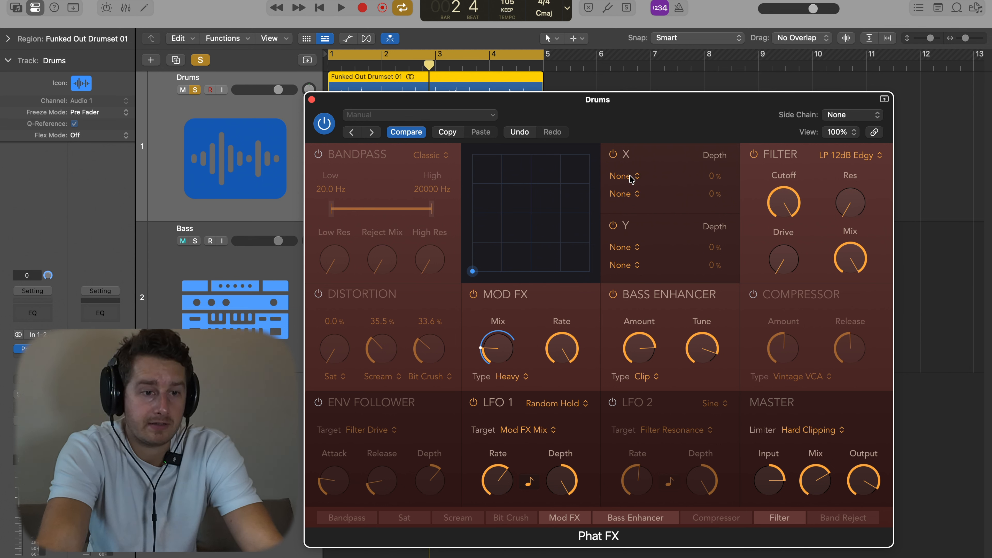
Enable the Distortion, Compressor and Bandpass sections, and turn off LFO 1
click(319, 294)
click(318, 402)
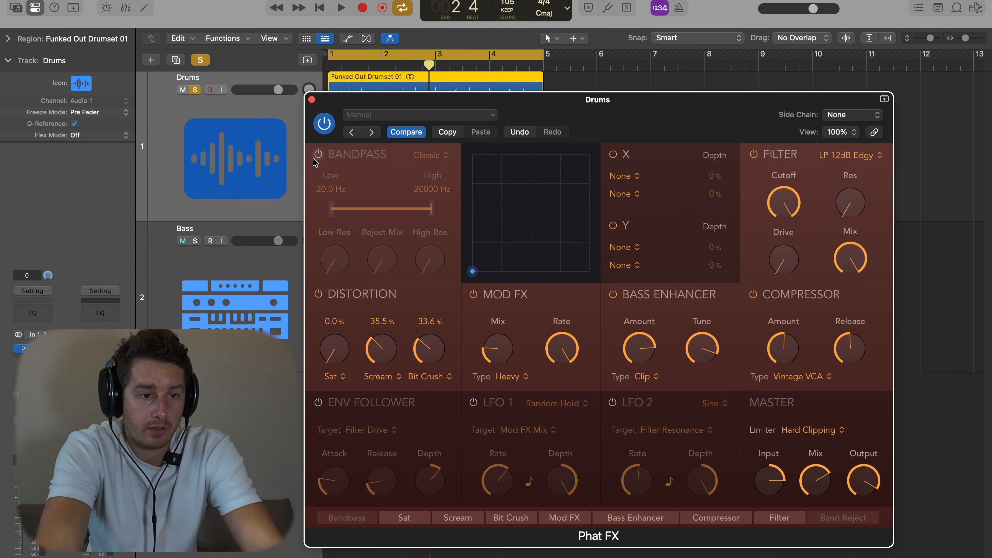
click(318, 154)
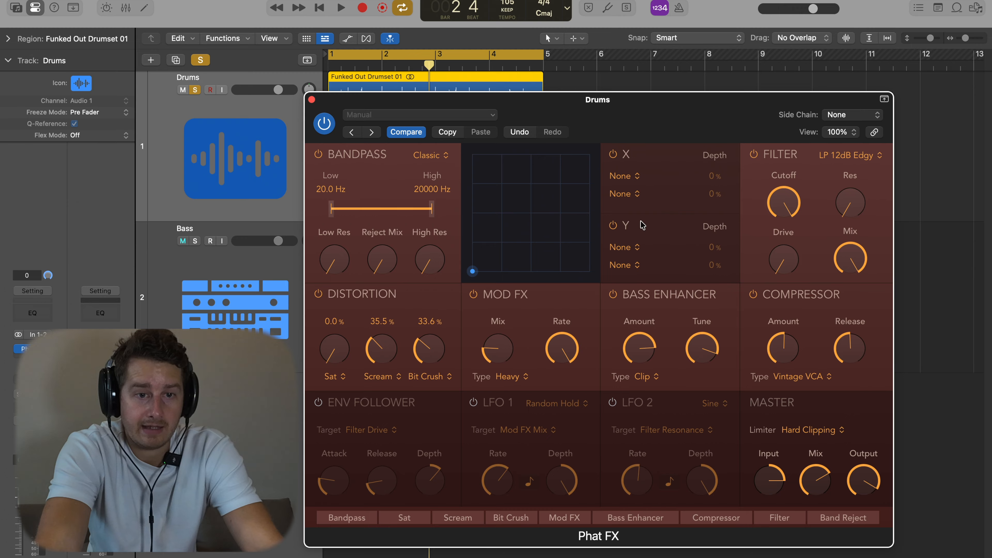
Assign Bandpass Low Cutoff and Distortion Soft Saturation as the two targets of the XY pad's X axis
click(625, 177)
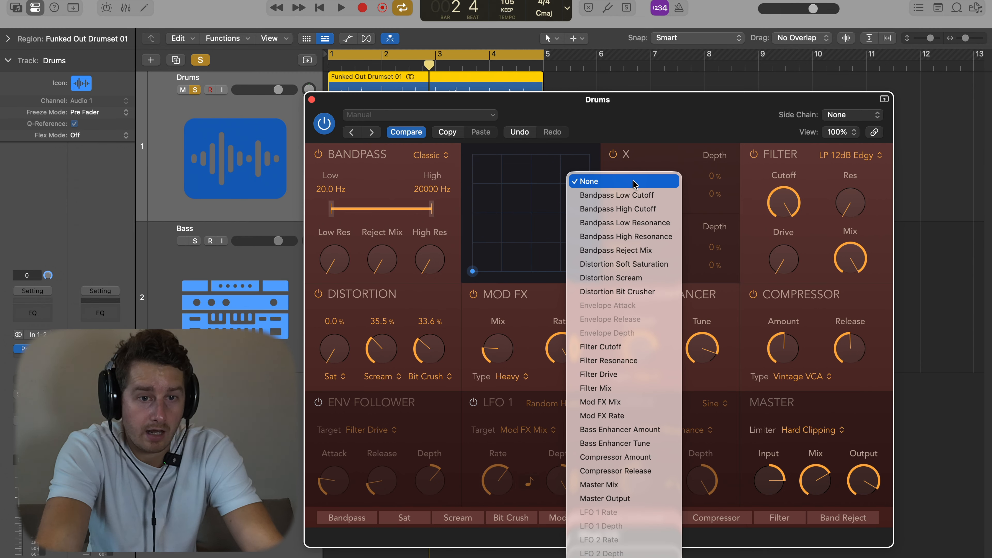
click(634, 196)
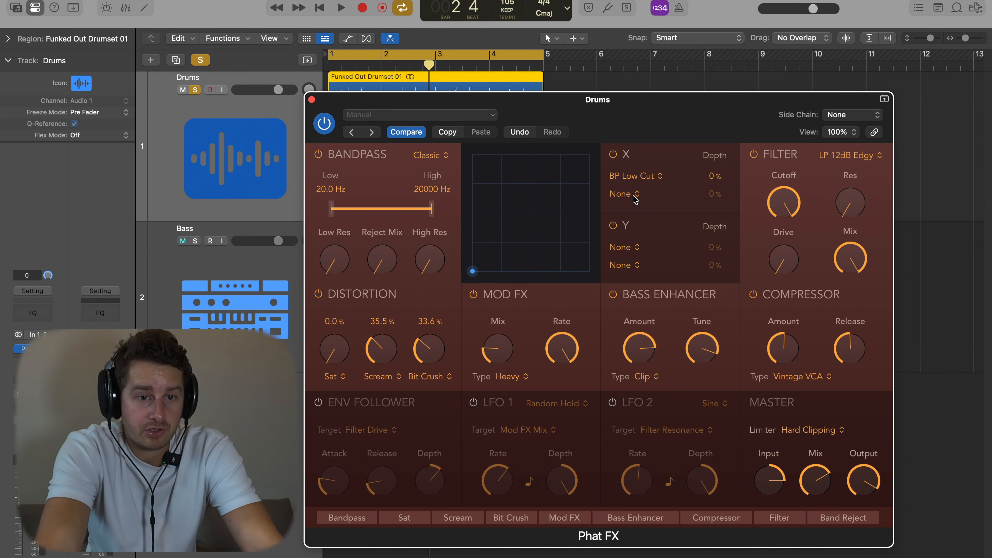
click(634, 198)
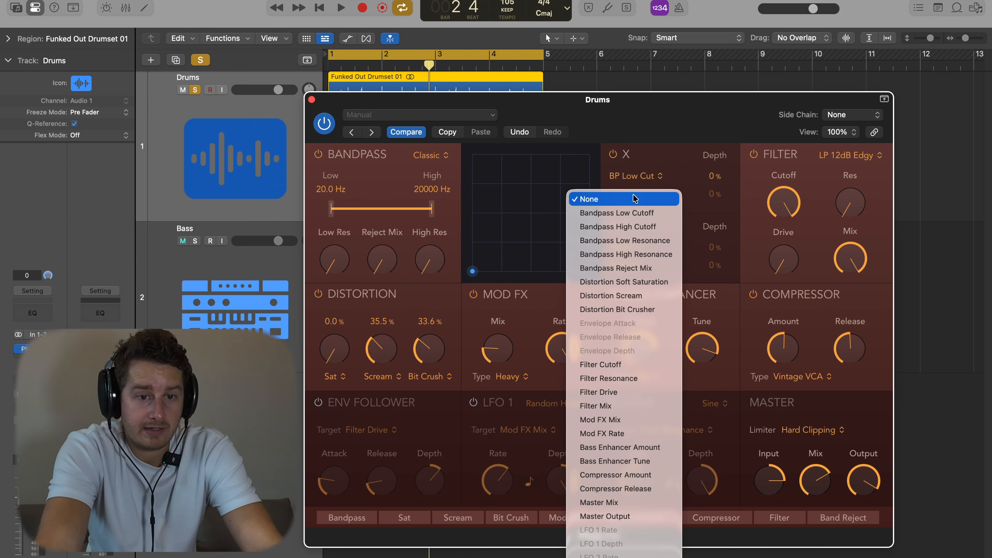
click(633, 283)
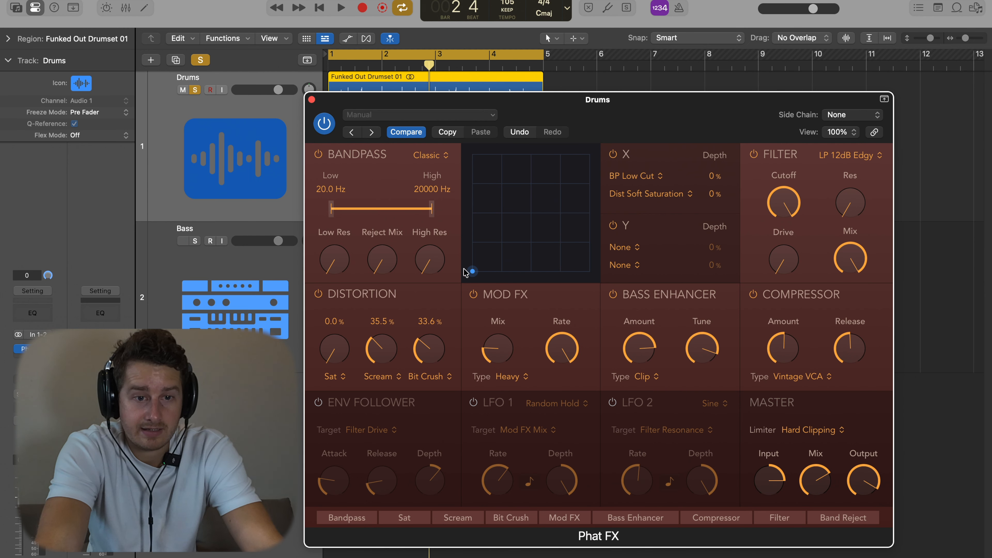
Assign Filter Drive and Filter Cutoff as the two targets of the XY pad's Y axis
click(632, 250)
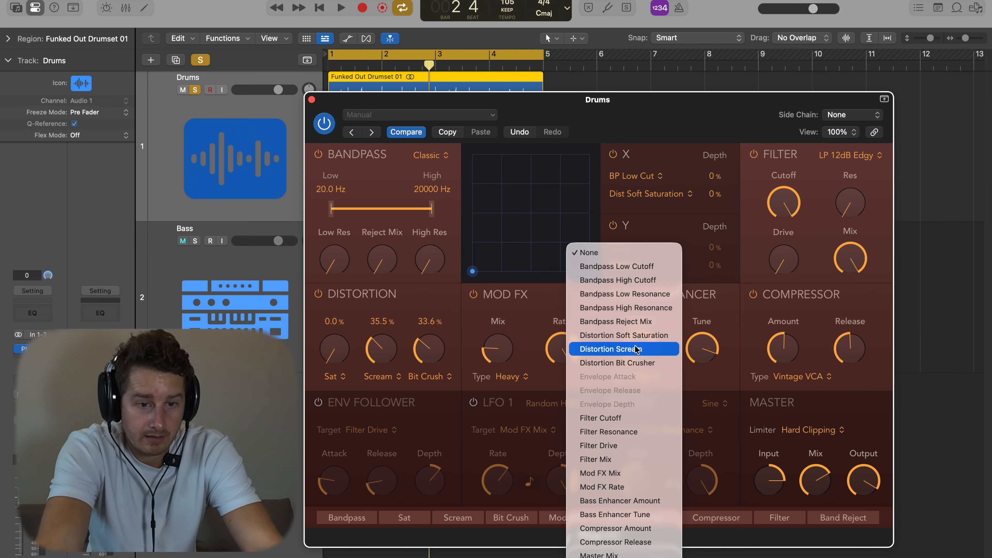
click(630, 447)
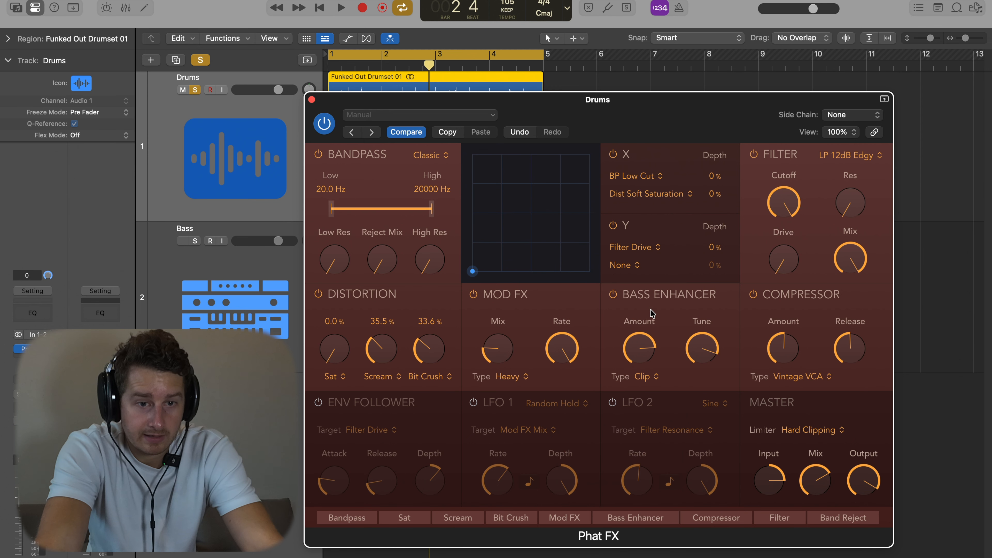
click(629, 267)
click(647, 438)
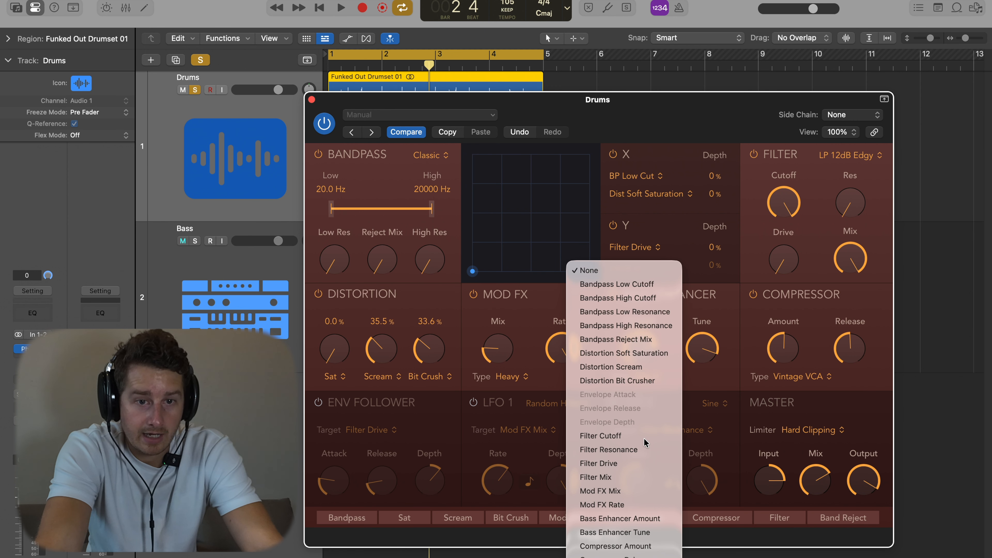
Set all four X and Y target depths to 100% and lower the Filter Cutoff to its minimum
drag(713, 172, 712, 188)
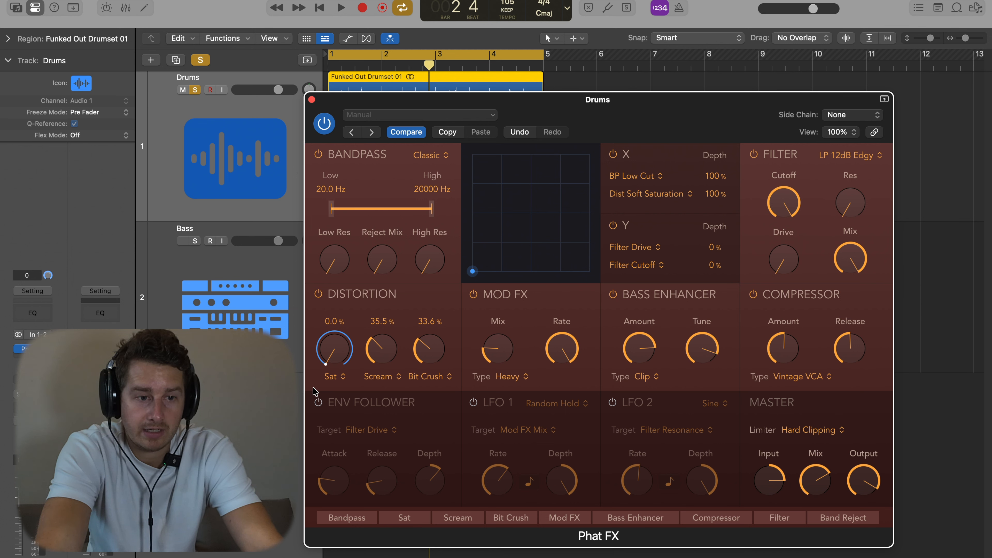
mouse_move(714, 247)
mouse_down()
mouse_move(714, 265)
mouse_move(713, 254)
mouse_up()
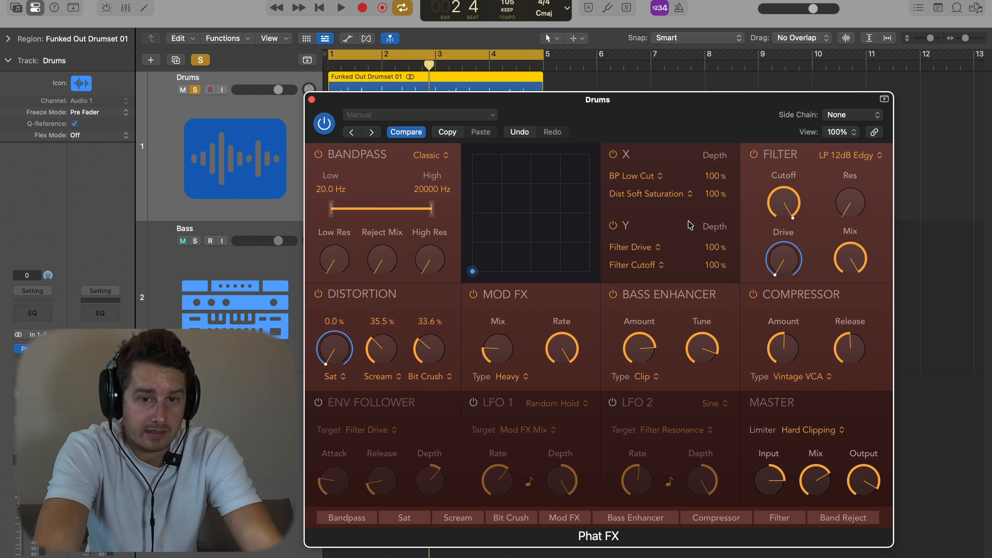
drag(792, 203, 766, 432)
Move the XY pad's puck around to modulate the four assigned parameters, auditioning the drums with it
drag(473, 271, 588, 174)
drag(490, 208, 523, 234)
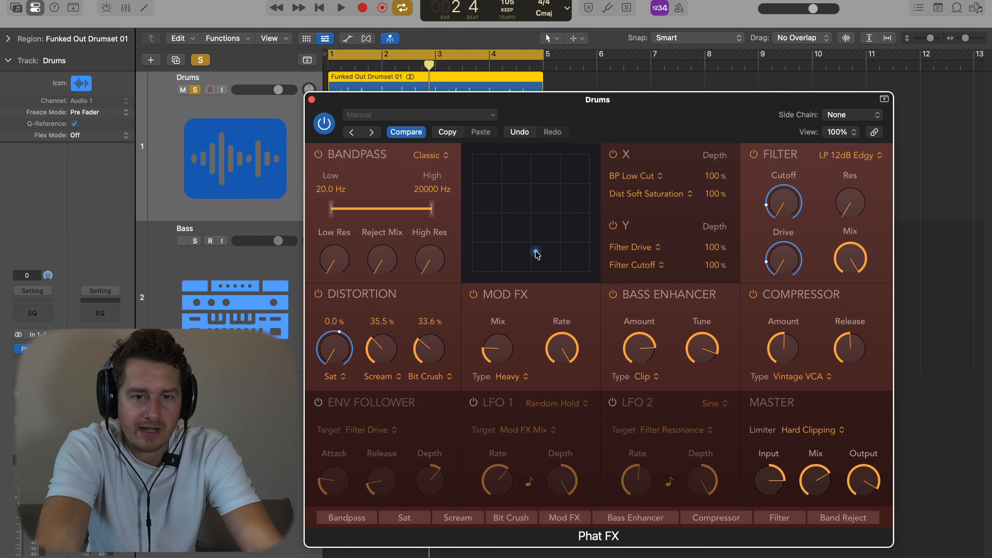
mouse_move(783, 200)
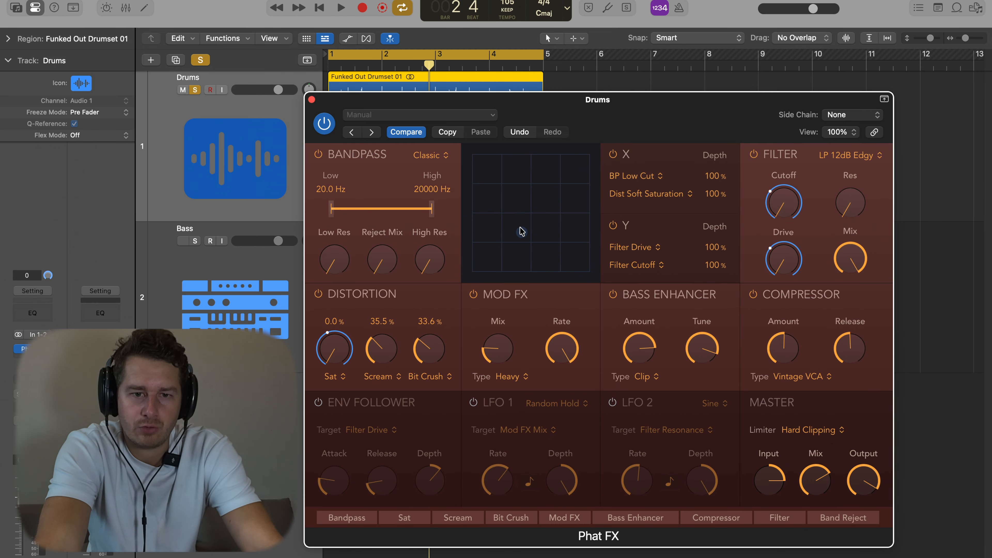
mouse_move(522, 232)
mouse_down()
mouse_move(536, 248)
mouse_move(509, 200)
mouse_up()
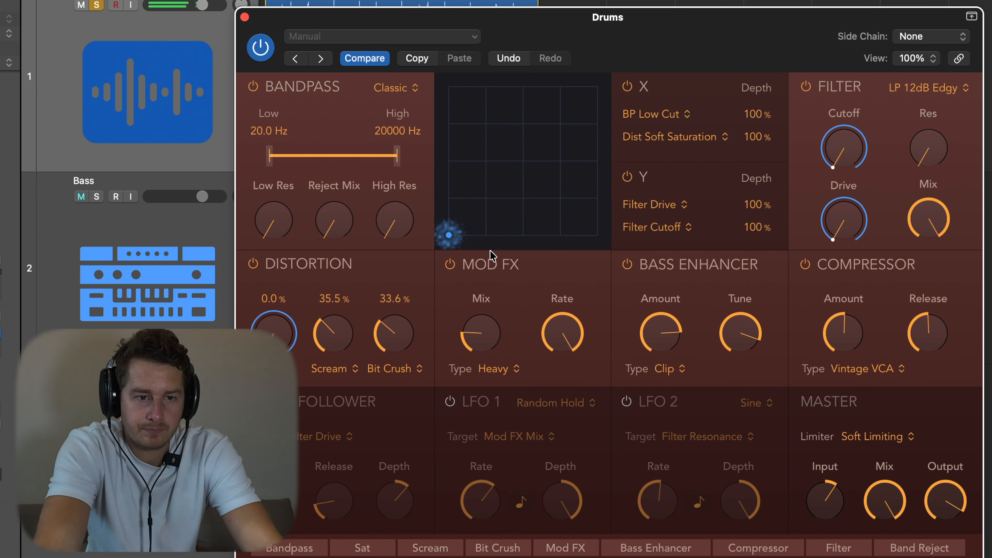
drag(450, 237, 493, 126)
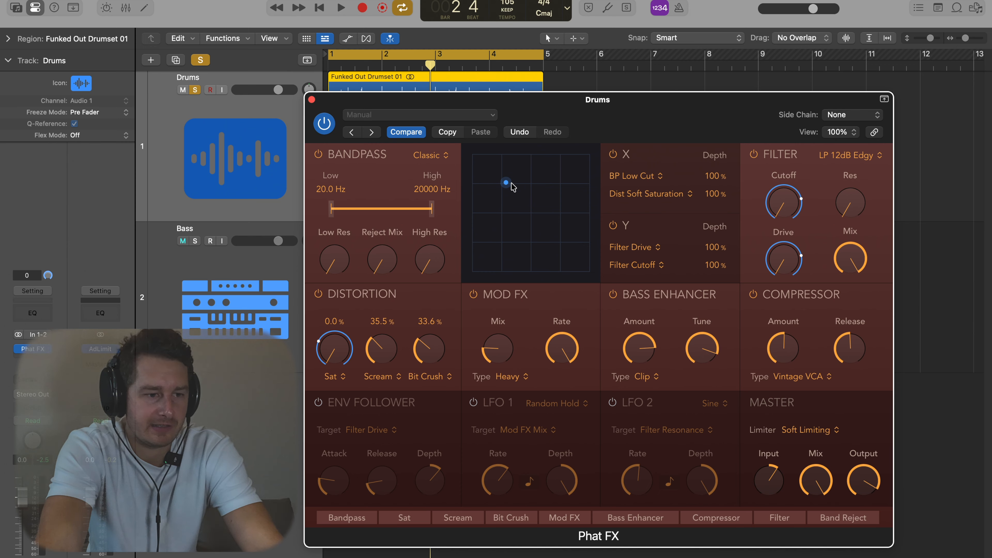
Record the XY puck's movement on the Drums track in Latch automation mode during playback, and return the track to Read
click(50, 424)
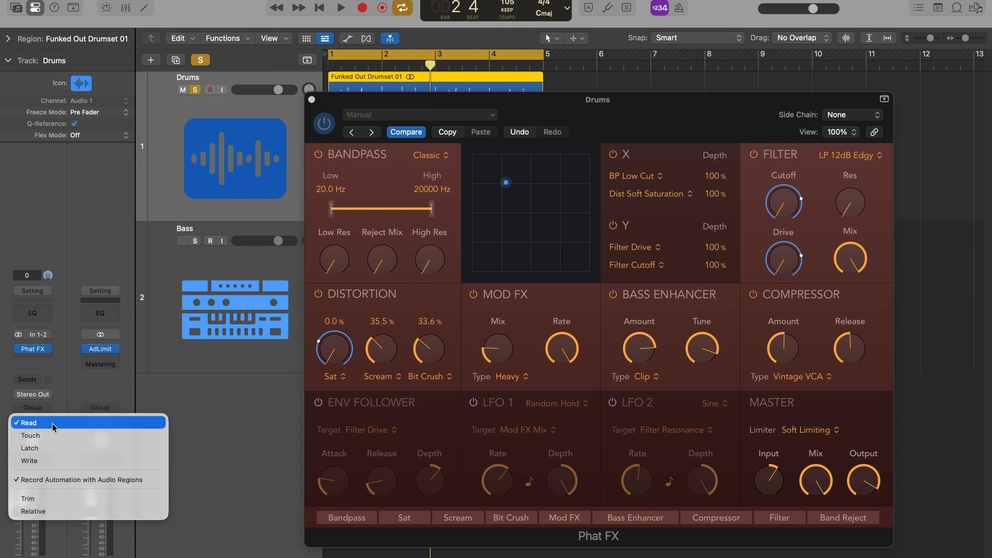
click(51, 449)
key(space)
drag(506, 182, 474, 161)
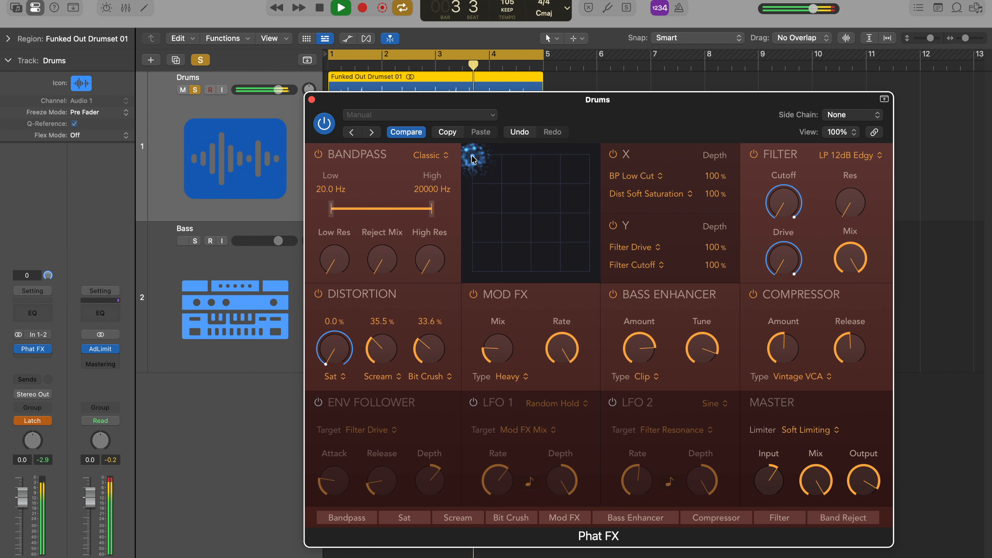
key(space)
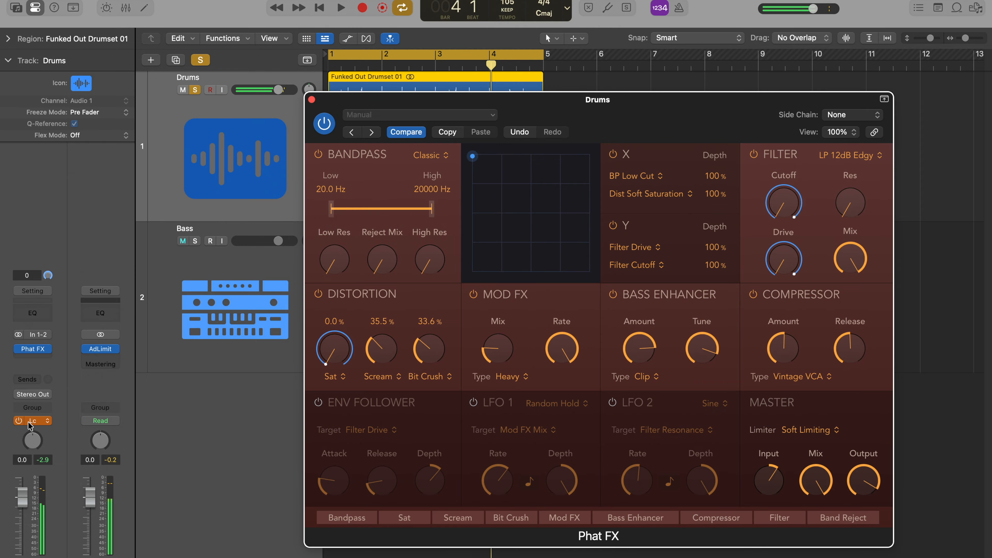
click(32, 421)
click(30, 400)
Toggle the track automation view and play the drums and bass together, comparing Phat FX bypassed and enabled
drag(352, 108, 439, 223)
key(a)
key(space)
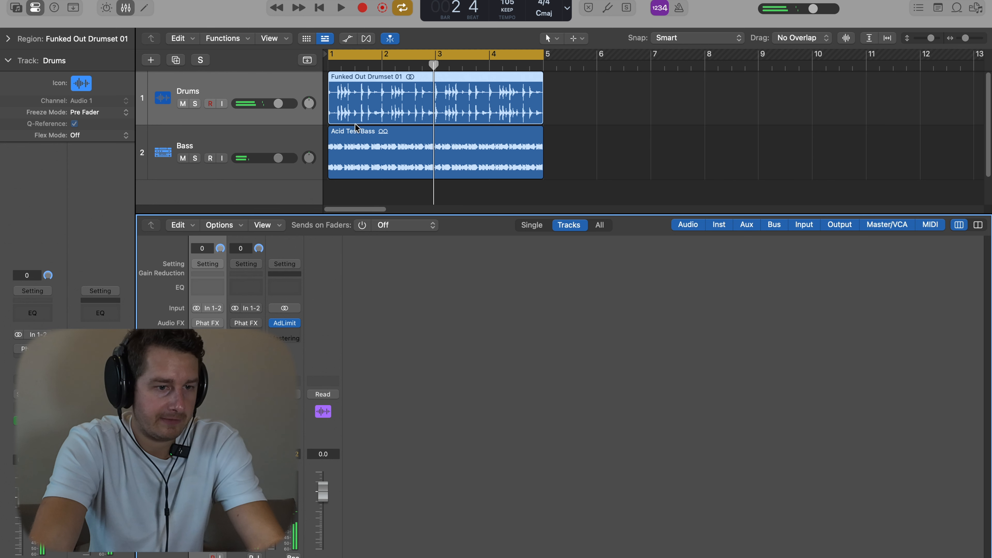
key(space)
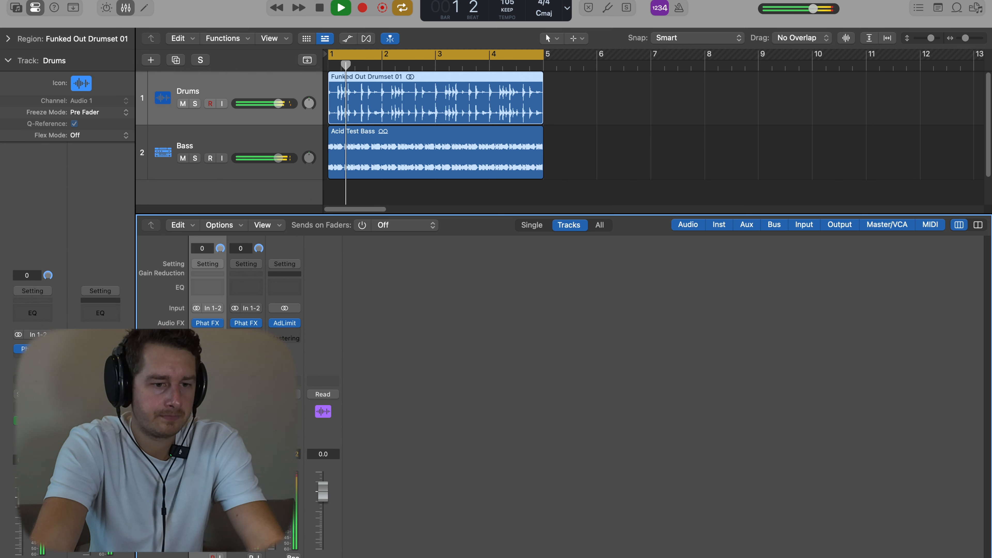